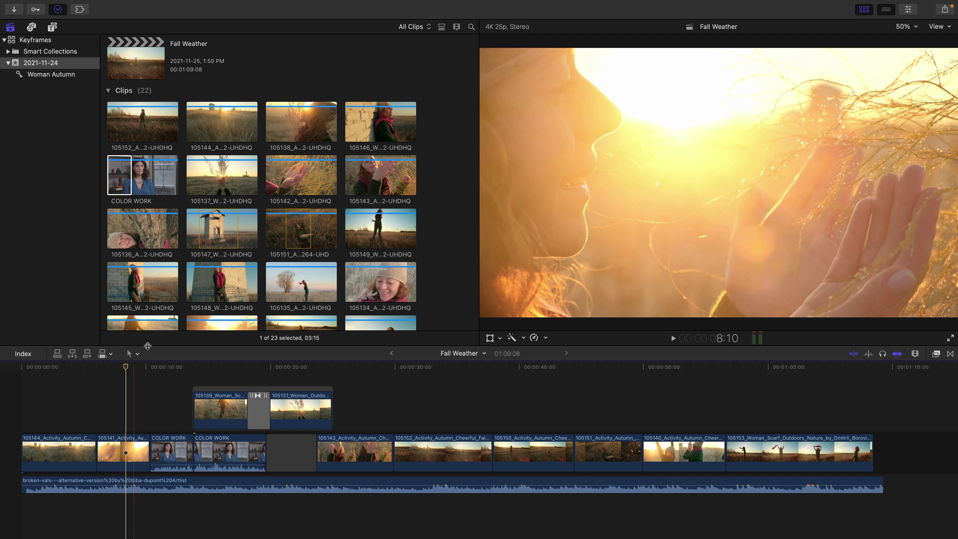
Find 'black' in the Effects browser, apply Black & White to the first clip, and show the Inspector
left_click_drag(131, 370, 52, 372)
key("c")
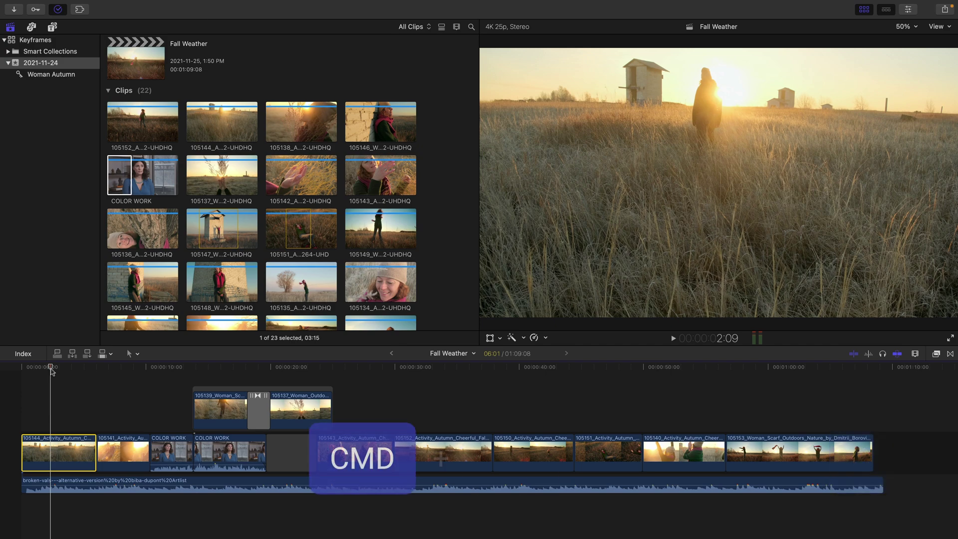
key("super+5")
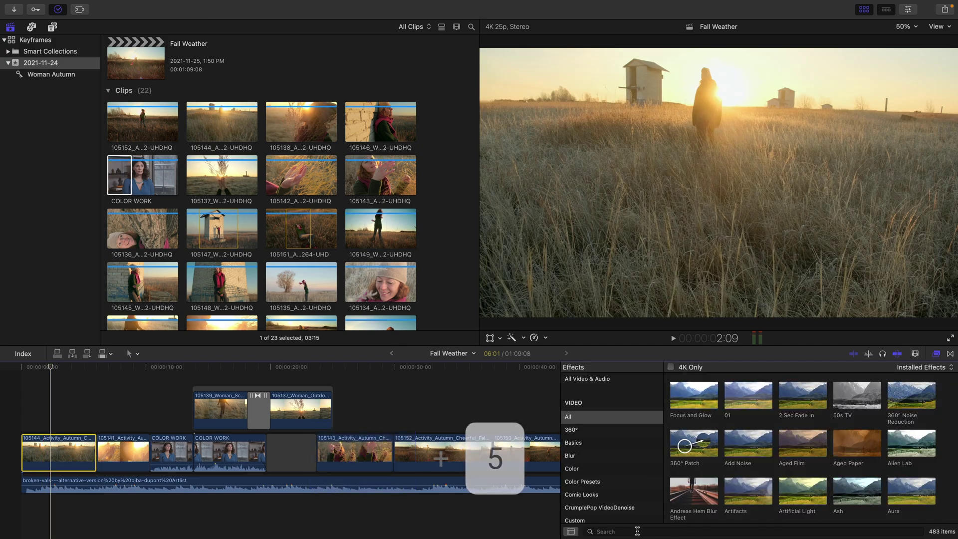
left_click(637, 531)
type("blas")
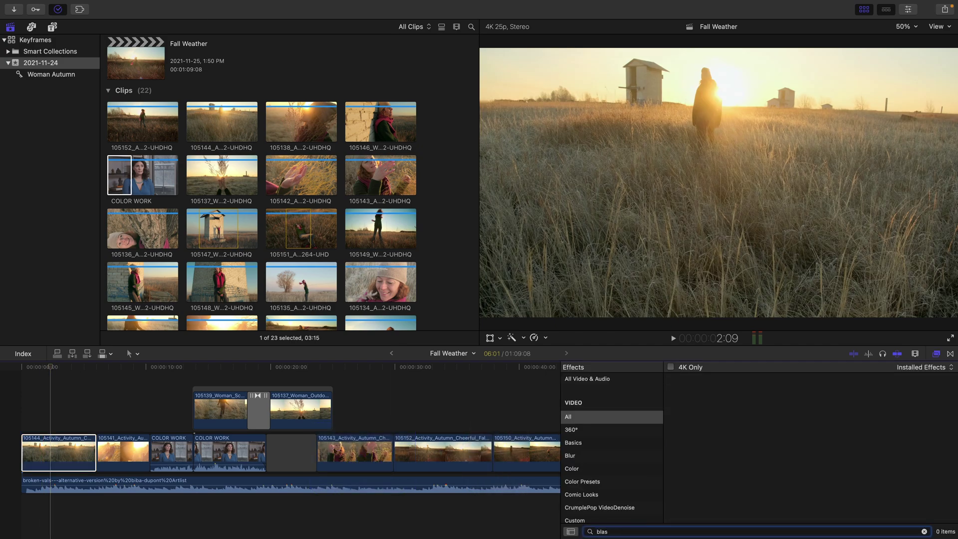
key("BackSpace")
type("ck")
key("Return")
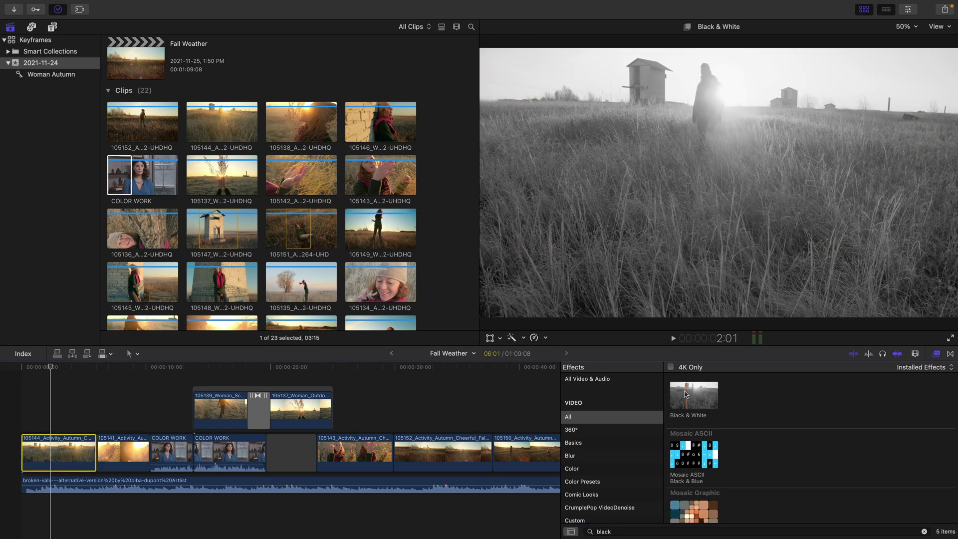
left_click(693, 397)
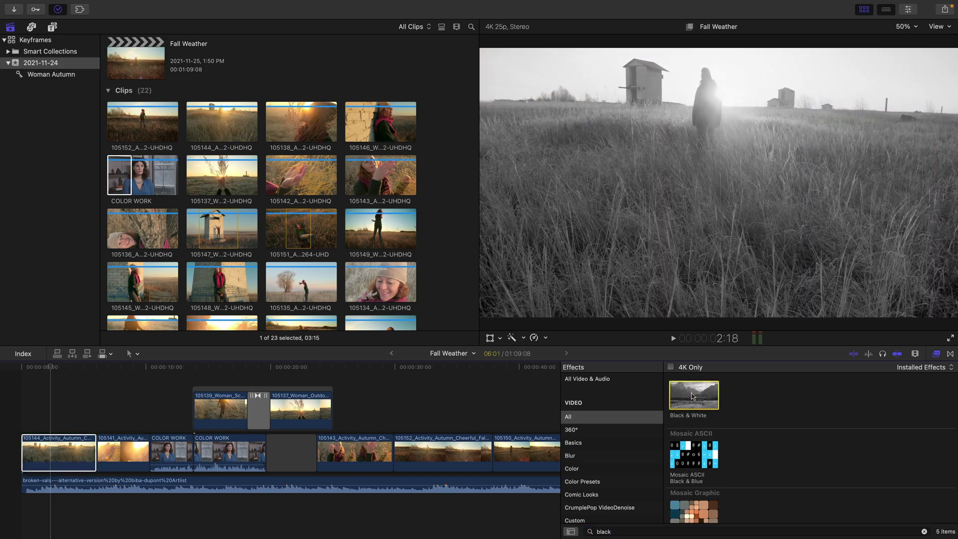
key("super+4")
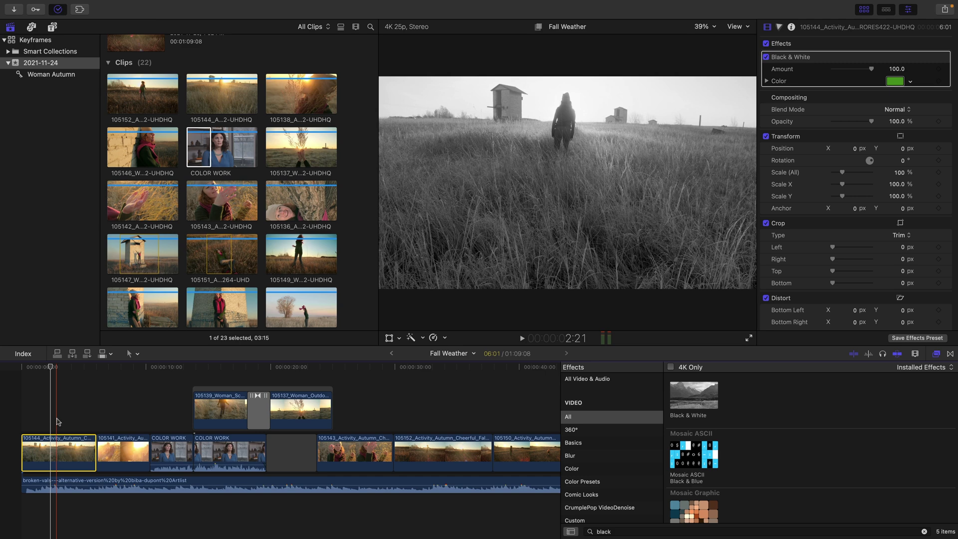
Keyframe the Black & White Amount at 100 at 00:00:00:00 on the first clip
left_click_drag(52, 368, 17, 368)
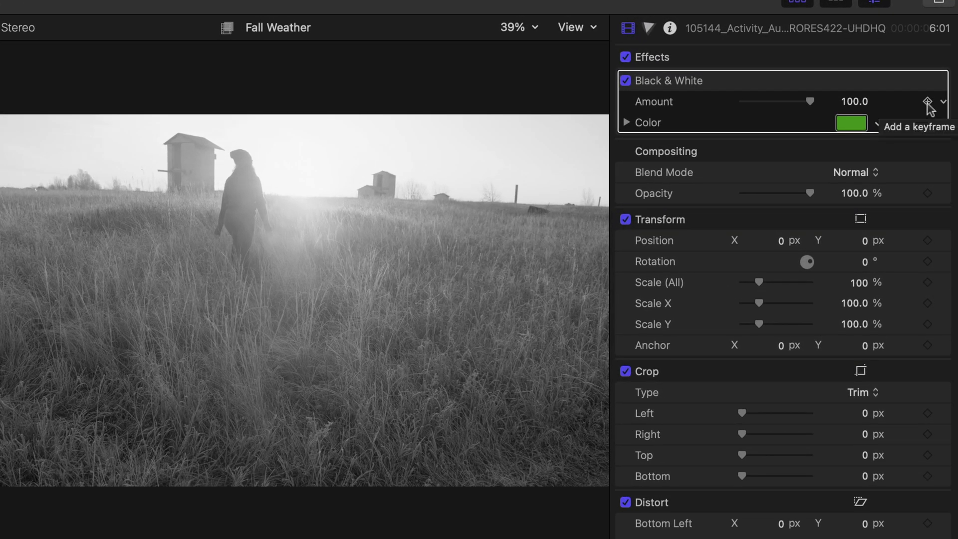
left_click(927, 102)
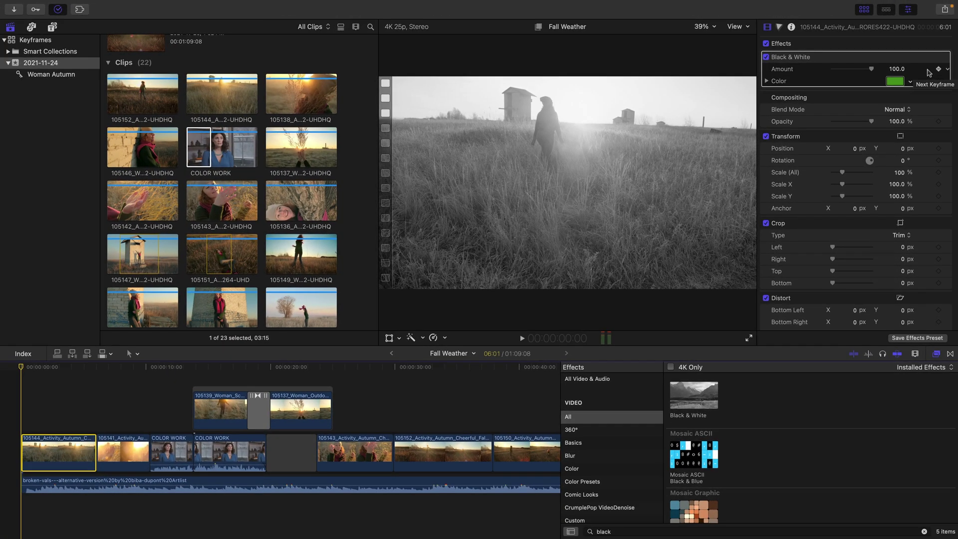
Move the playhead forward 2 seconds, drop Amount to 0, and return to the timeline start
left_click(938, 69)
key("shift+super+a")
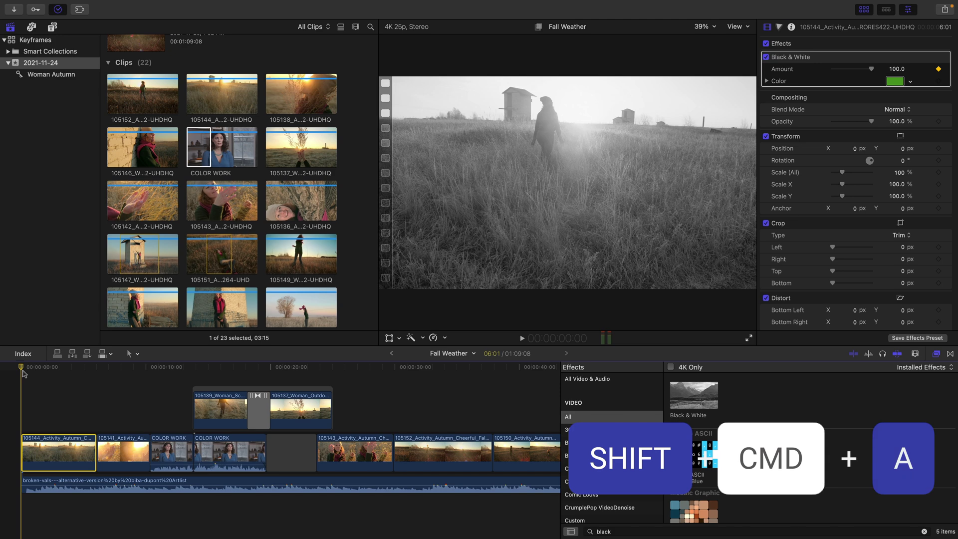
key("shift+super+2")
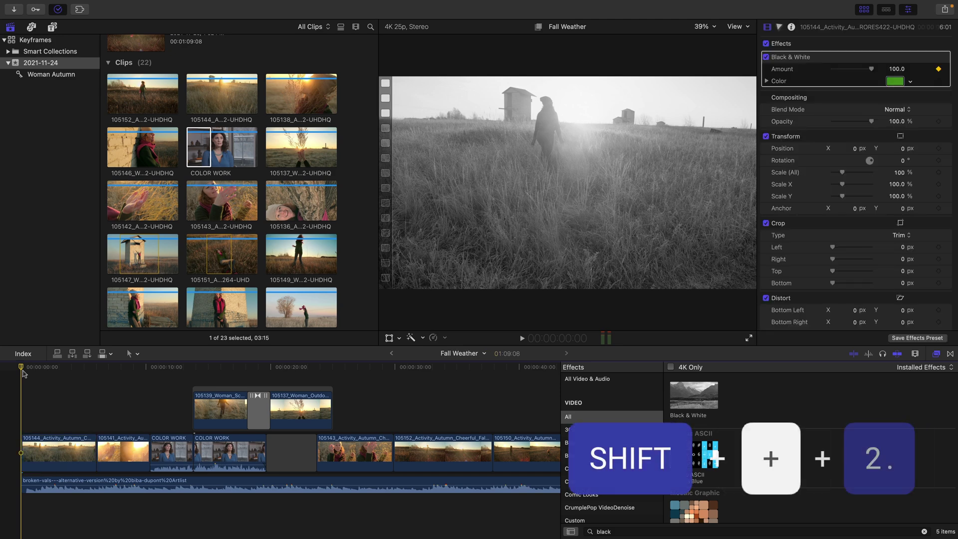
key("shift+equal")
type("2.")
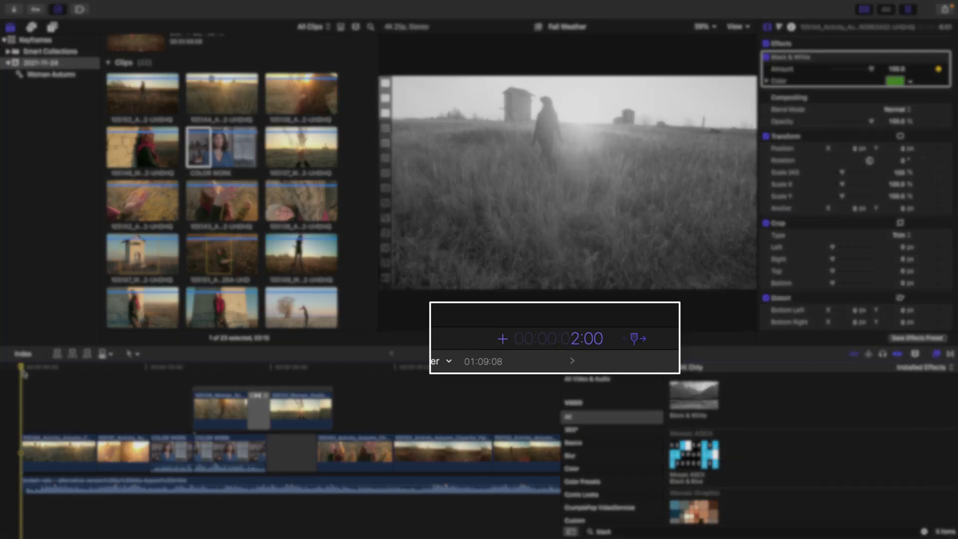
key("Return")
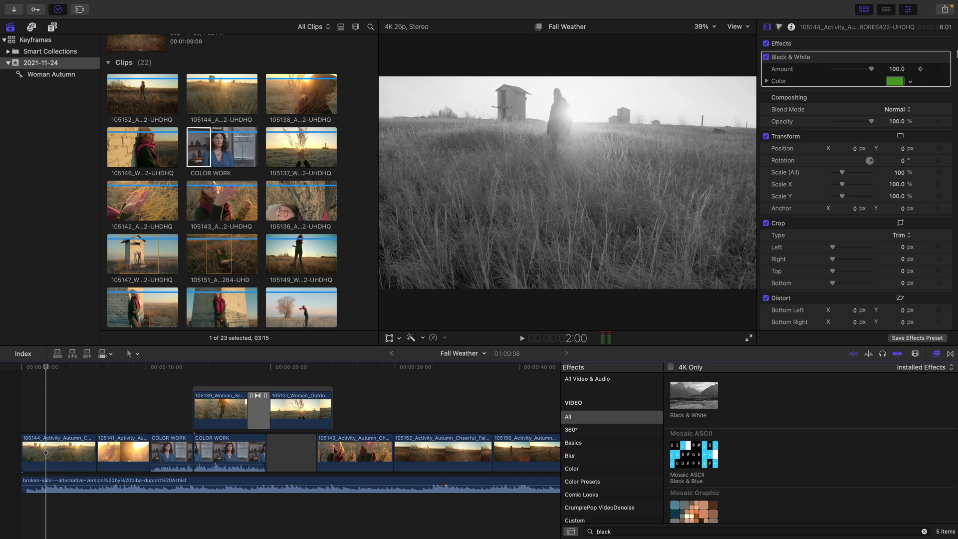
left_click_drag(872, 69, 808, 69)
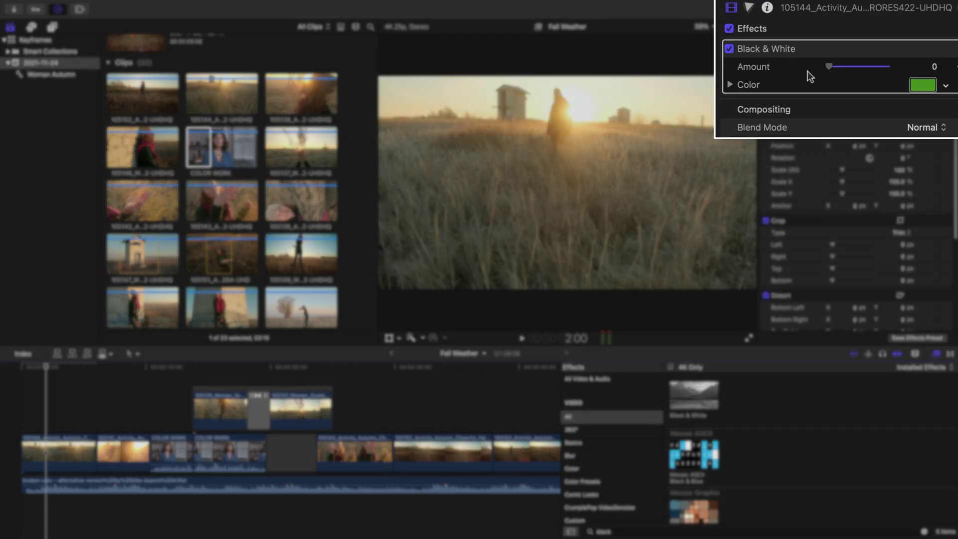
left_click(18, 411)
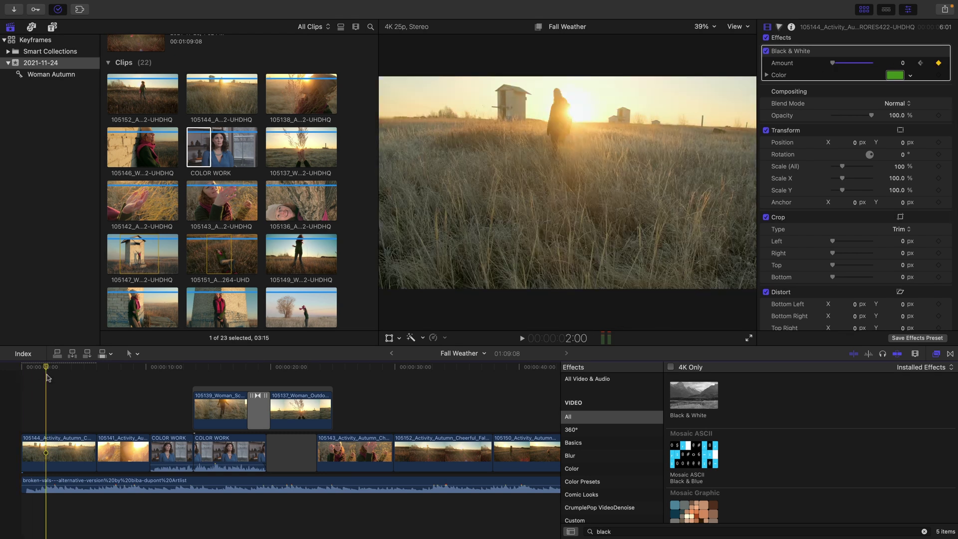
key("Home")
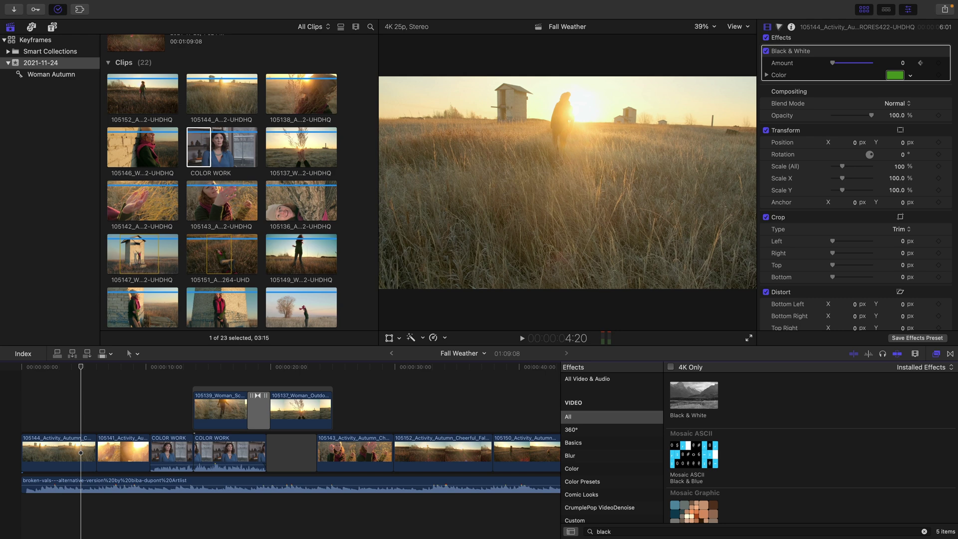
Open the first clip's Video Animation editor and solo its Black & White Amount lane
scroll(222, 200, "down", 1)
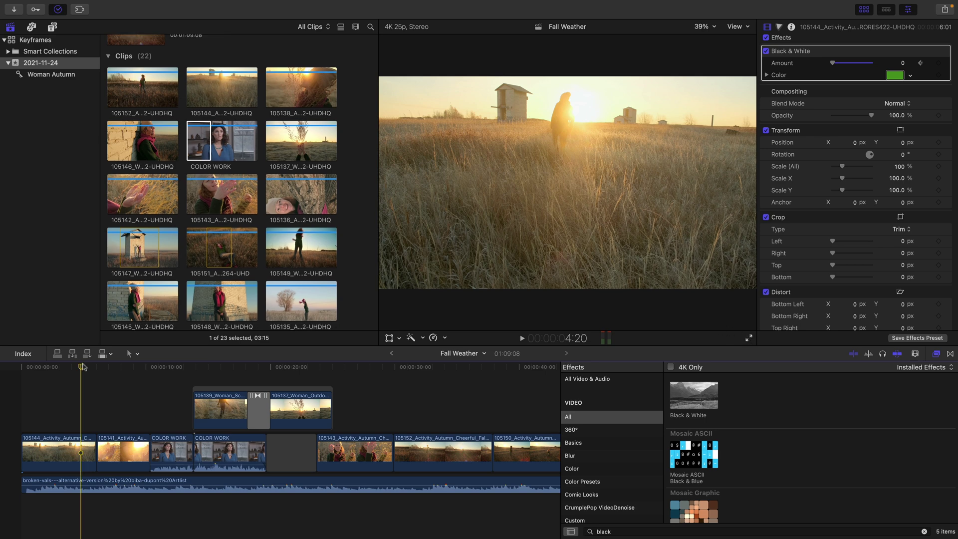
key("c")
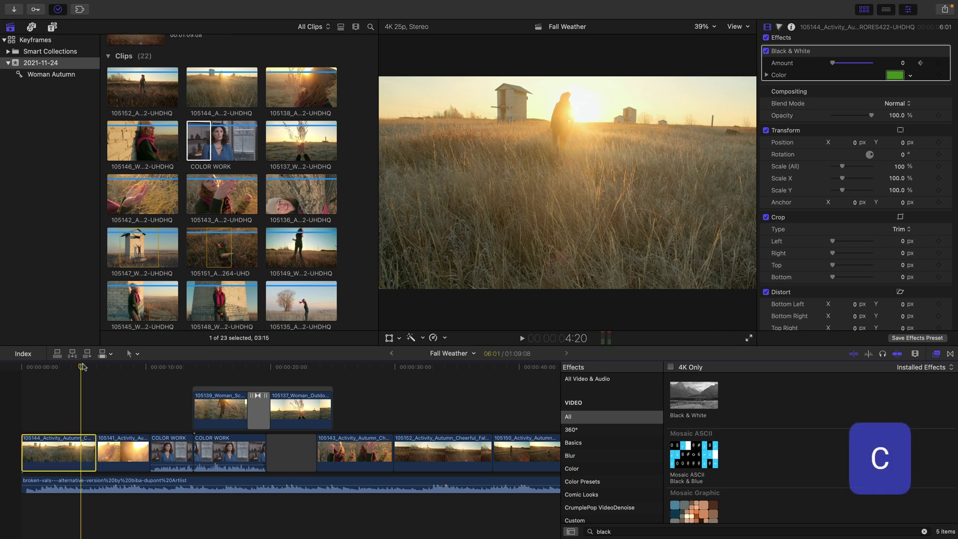
key("ctrl+v")
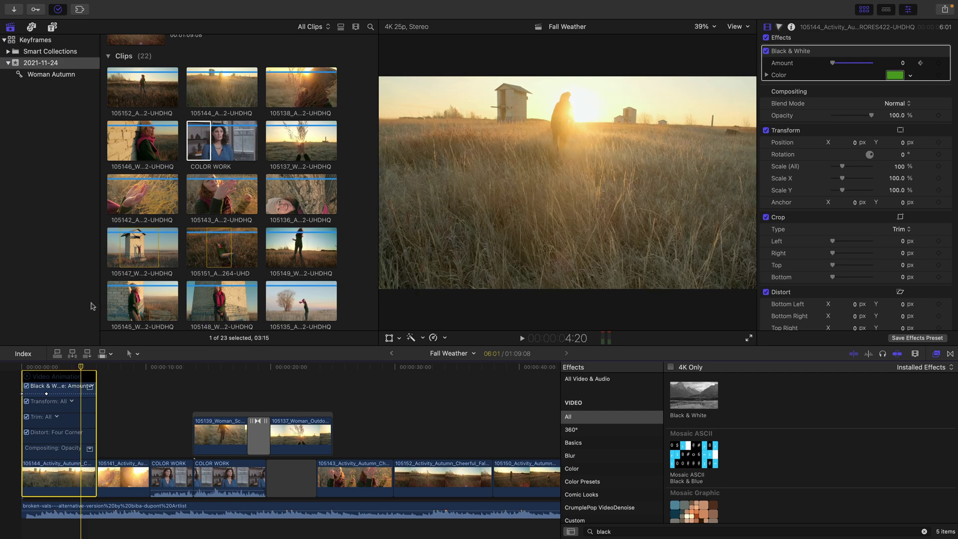
left_click(159, 9)
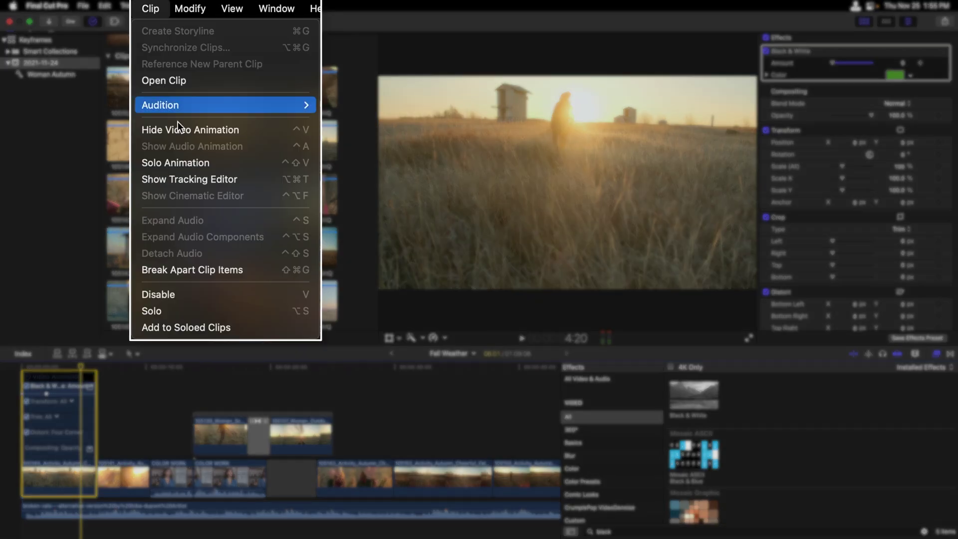
left_click(182, 163)
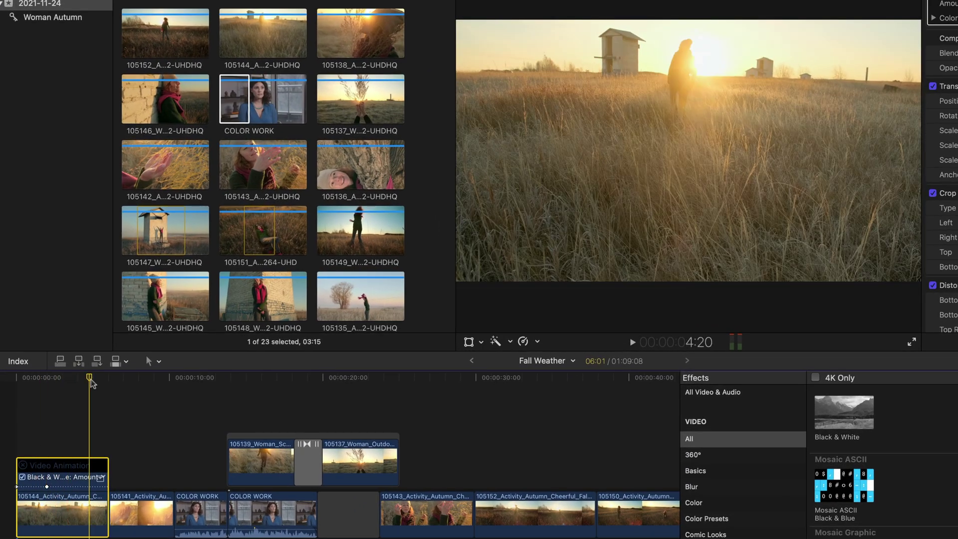
left_click_drag(91, 383, 78, 383)
left_click(47, 487)
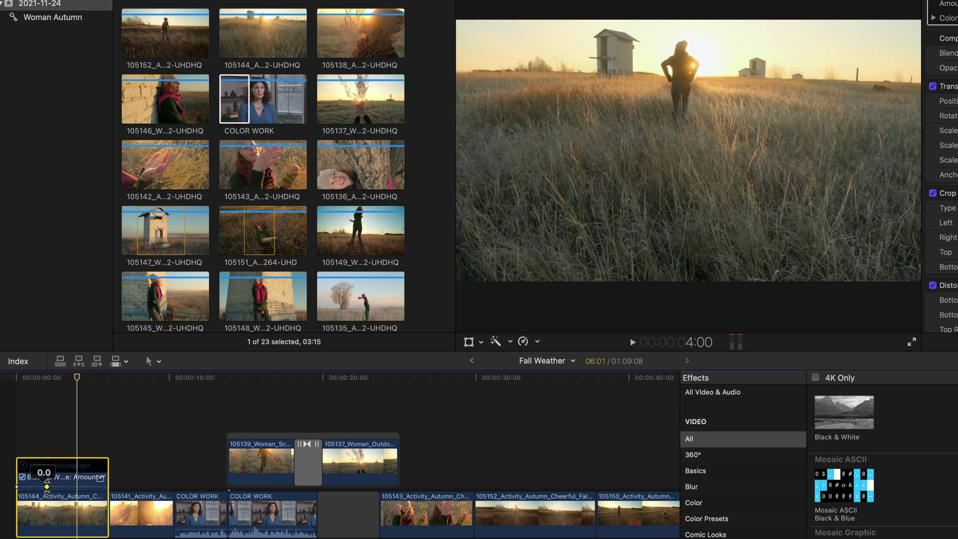
left_click_drag(47, 487, 77, 483)
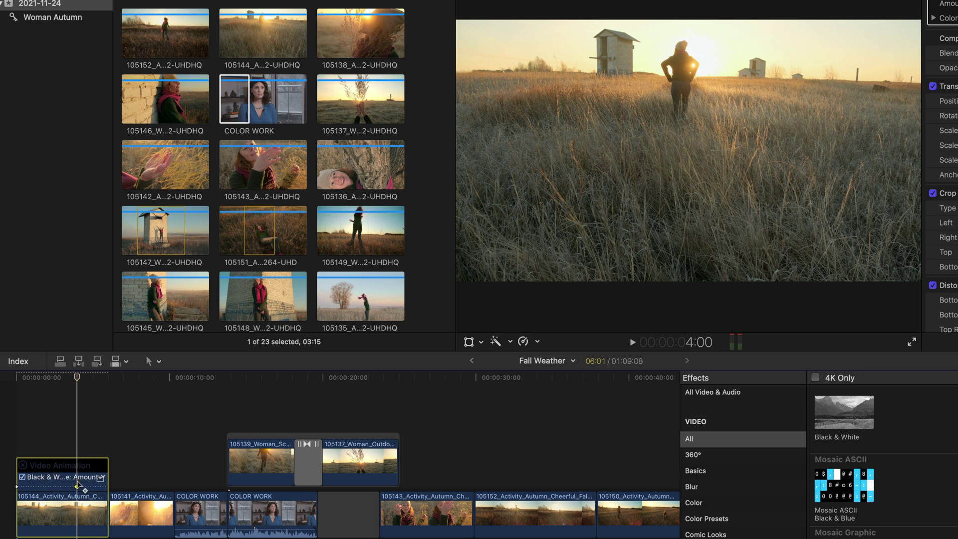
left_click(76, 378)
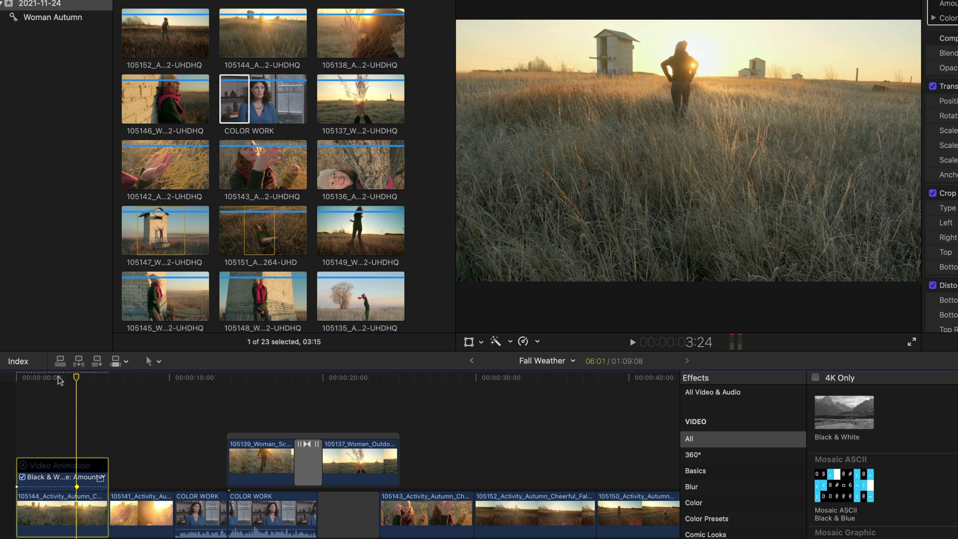
key("Home")
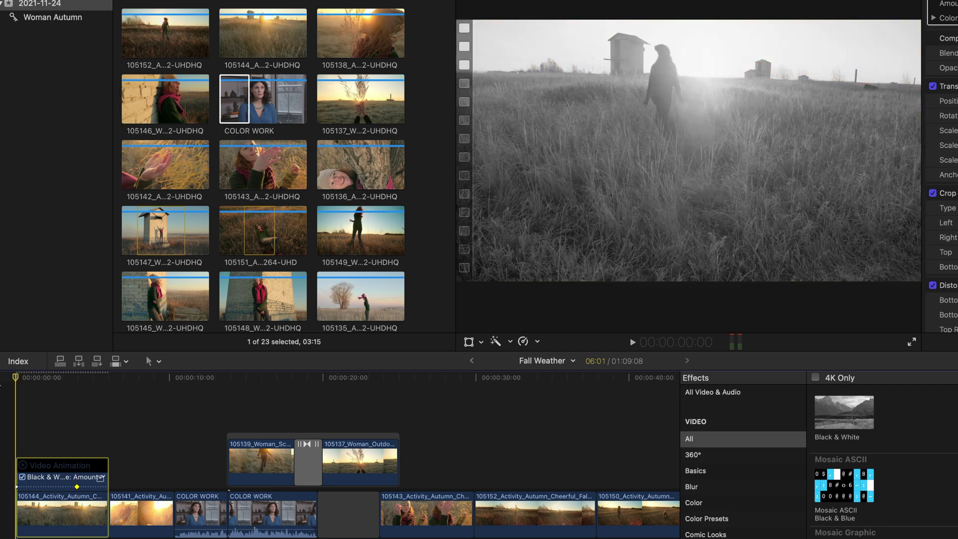
key("space")
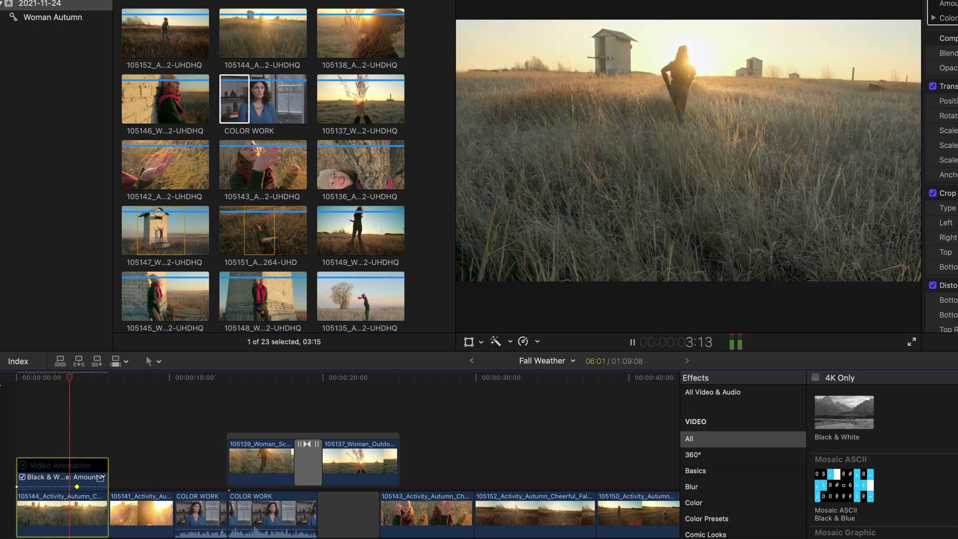
key("space")
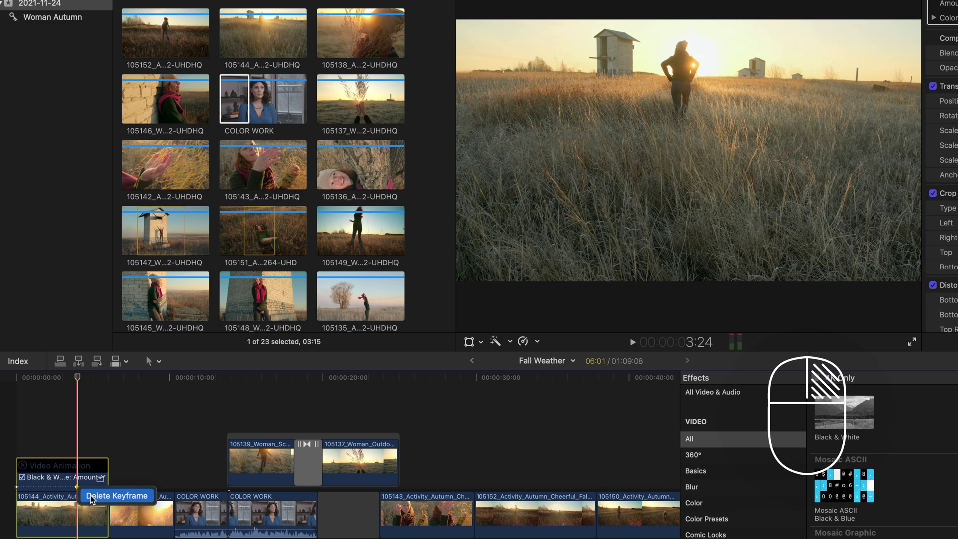
Copy the first clip and paste its Black & White attributes onto clip 105153 with Maintain timing
left_click(70, 516)
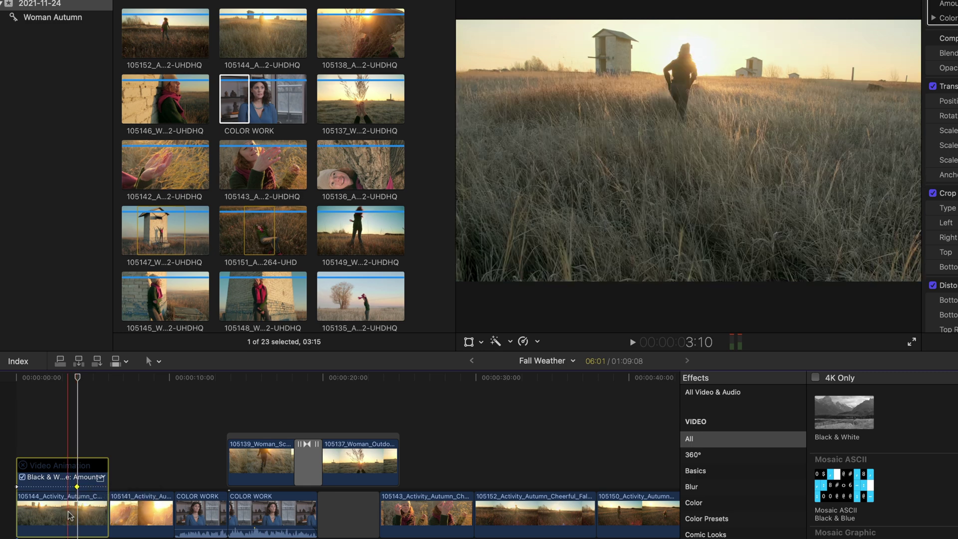
key("super+c")
key("End")
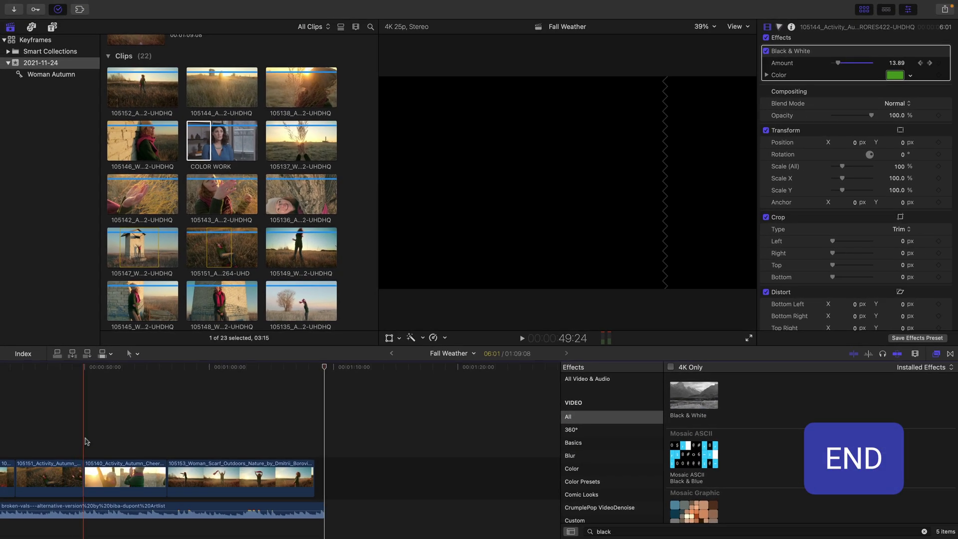
left_click(272, 478)
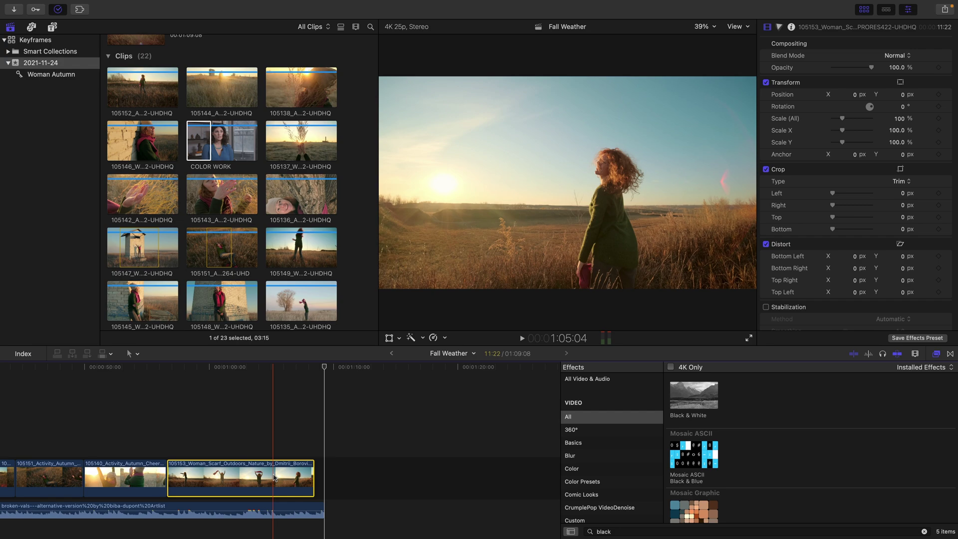
left_click(104, 5)
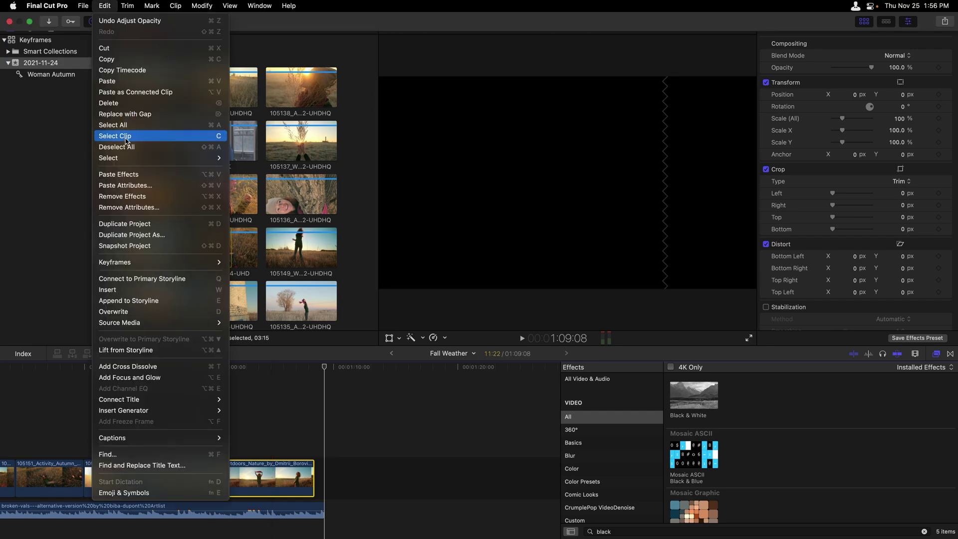
left_click(143, 185)
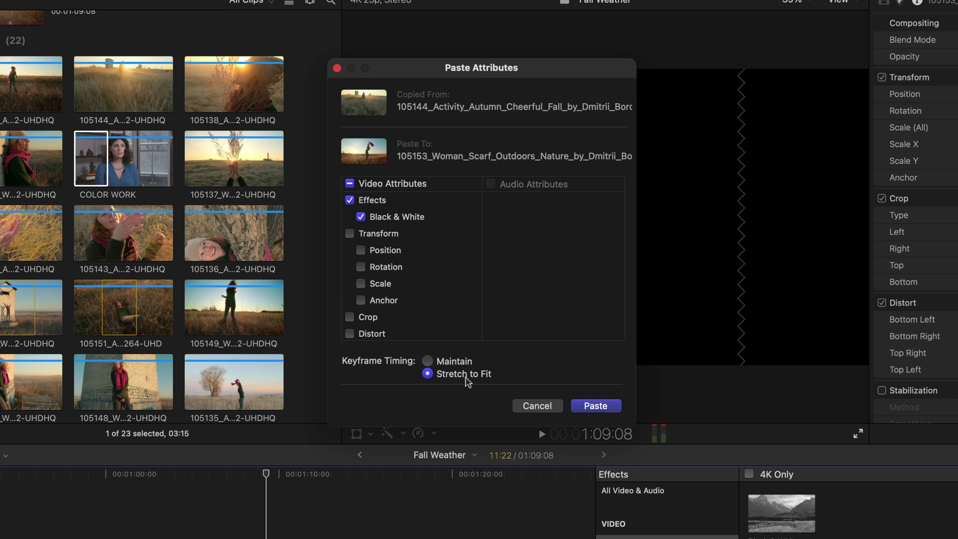
left_click(428, 361)
left_click(596, 406)
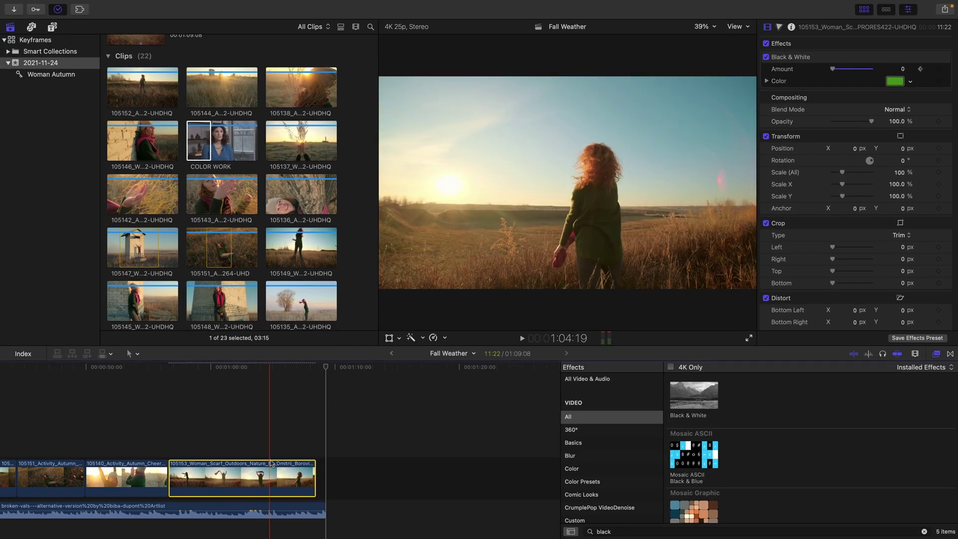
Solo the last clip's Black & White Amount lane and drag its second keyframe toward the clip end
key("ctrl+v")
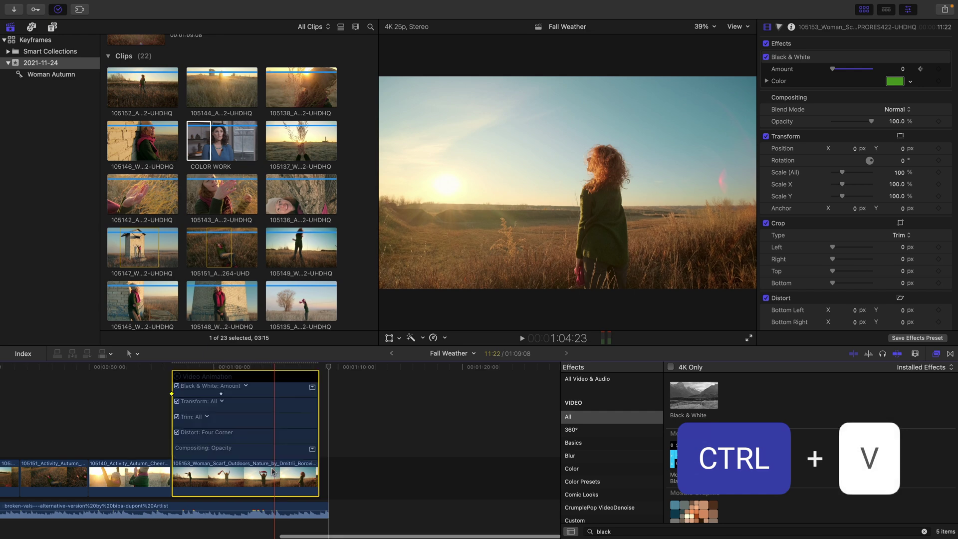
left_click(214, 392)
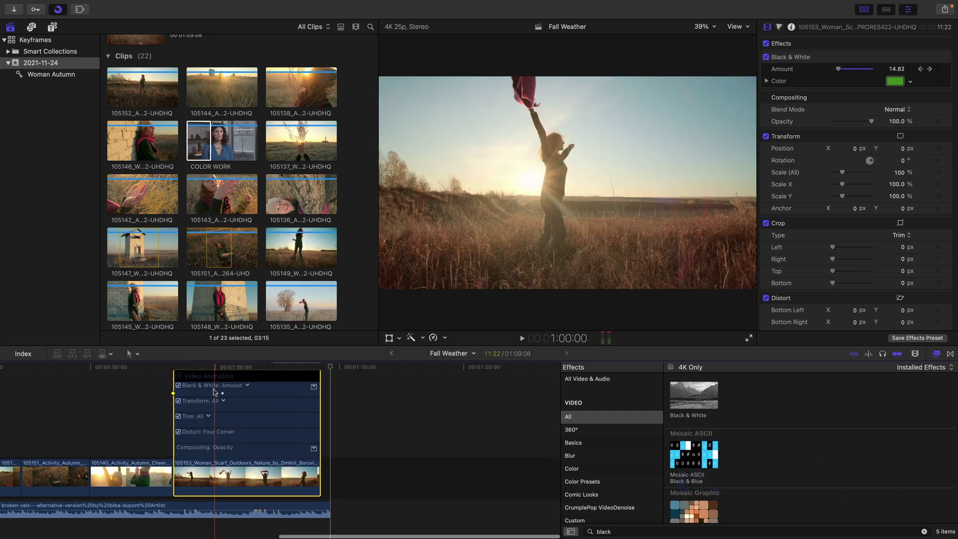
double_click(215, 392)
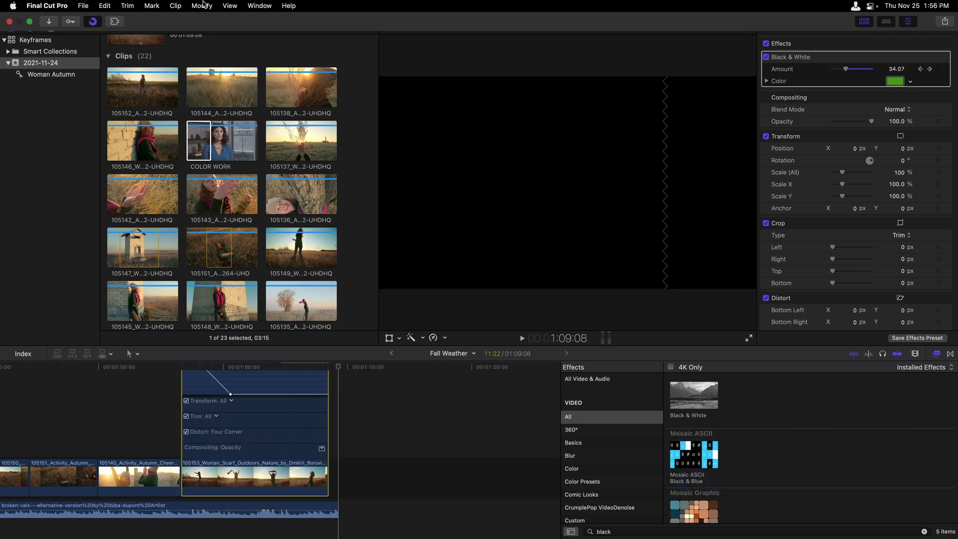
left_click(175, 5)
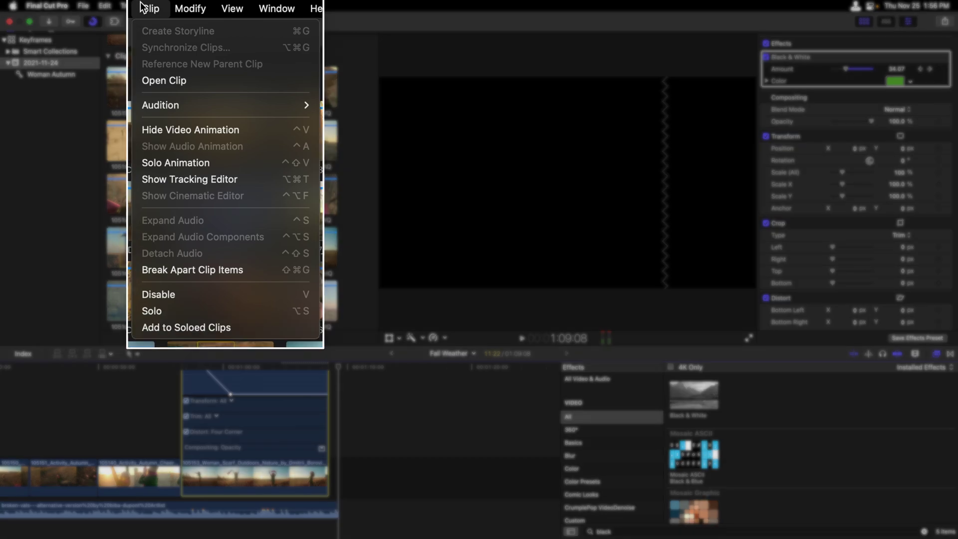
left_click(190, 160)
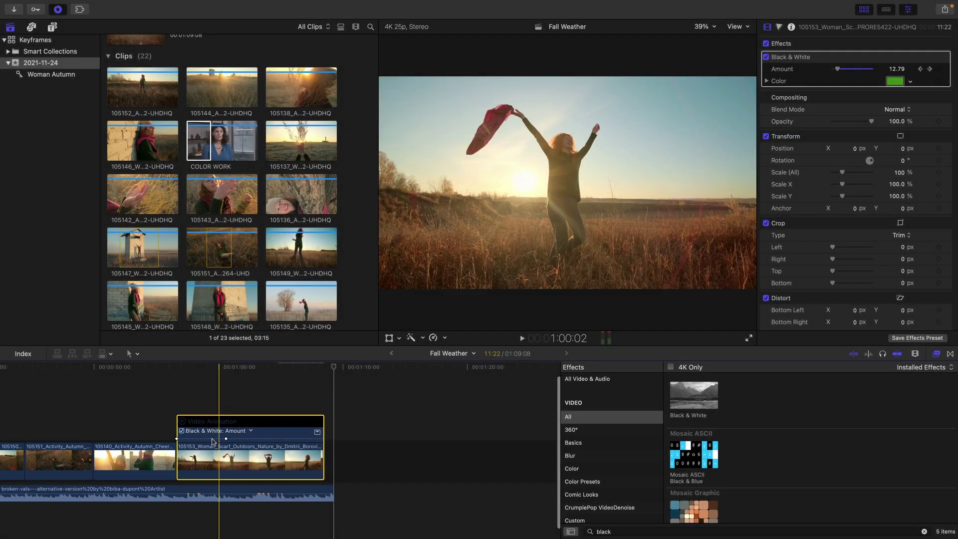
left_click(226, 439)
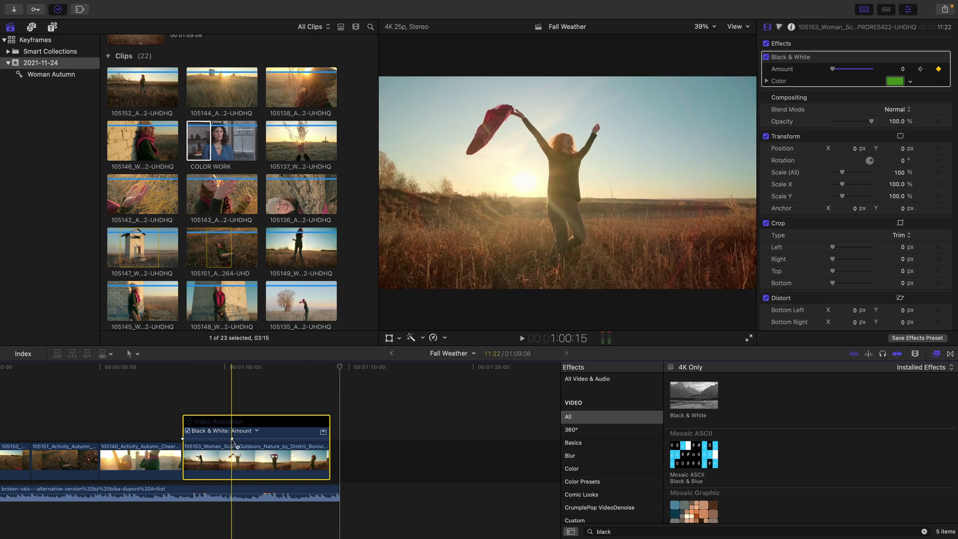
left_click_drag(233, 437, 299, 438)
left_click(183, 439)
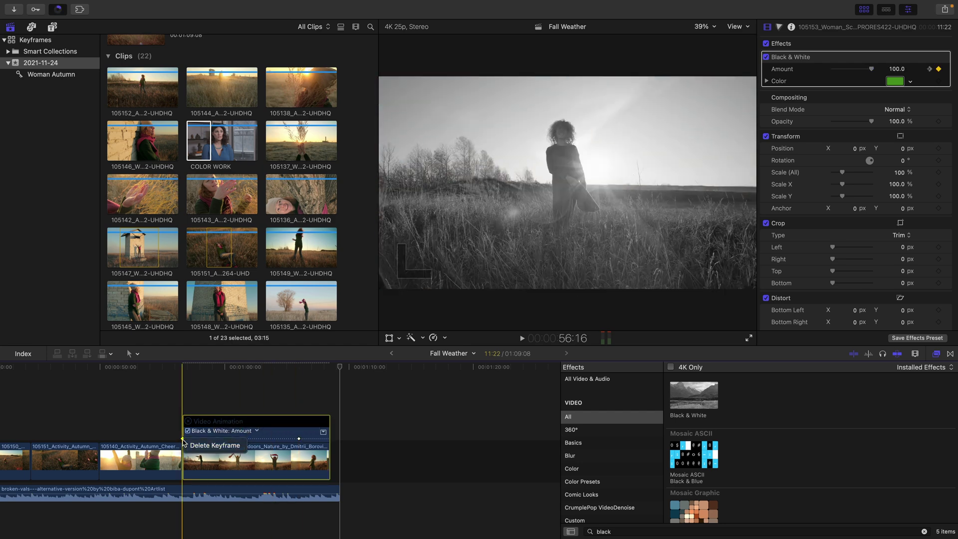
Set Amount to 100 on the clip's final frame and scrub back to check the fade
left_click(318, 367)
left_click(330, 369)
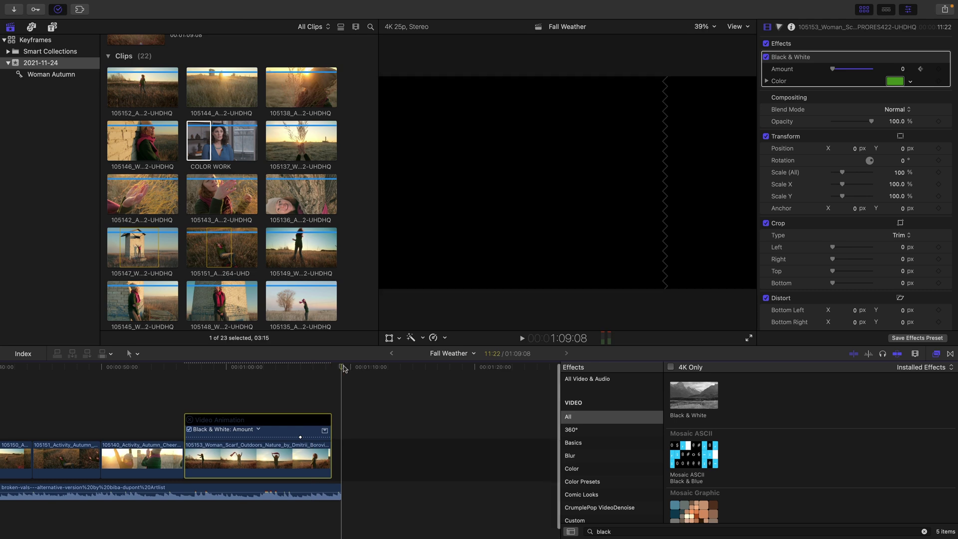
key("Left")
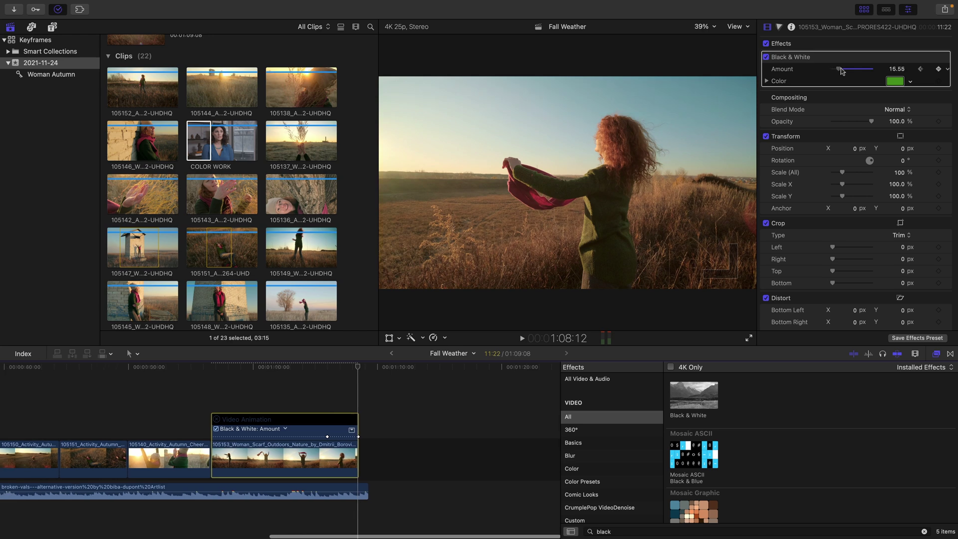
left_click_drag(836, 71, 887, 73)
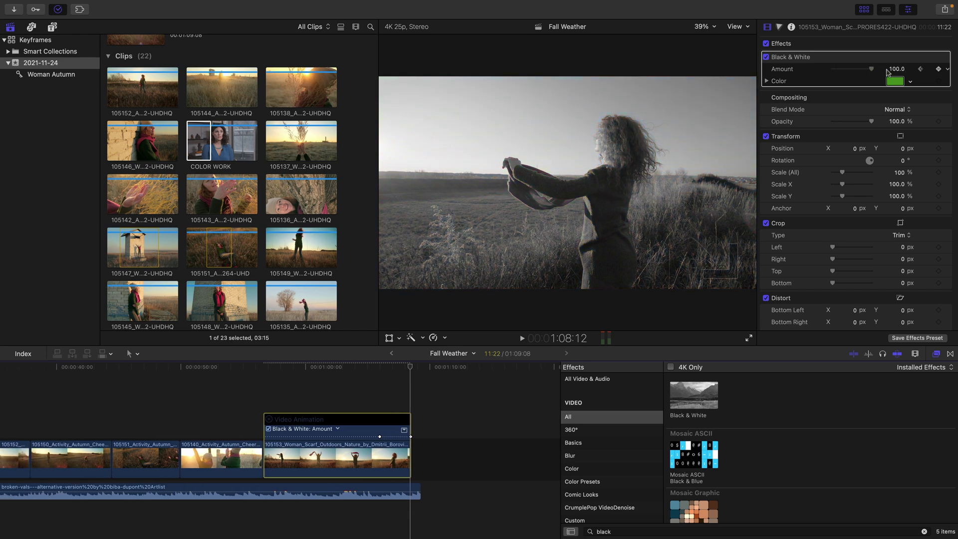
mouse_move(411, 372)
left_mouse_down()
mouse_move(380, 369)
mouse_move(410, 368)
left_mouse_up()
Close the animation editor and Effects browser, then play through the timeline's opening clips
left_click(270, 420)
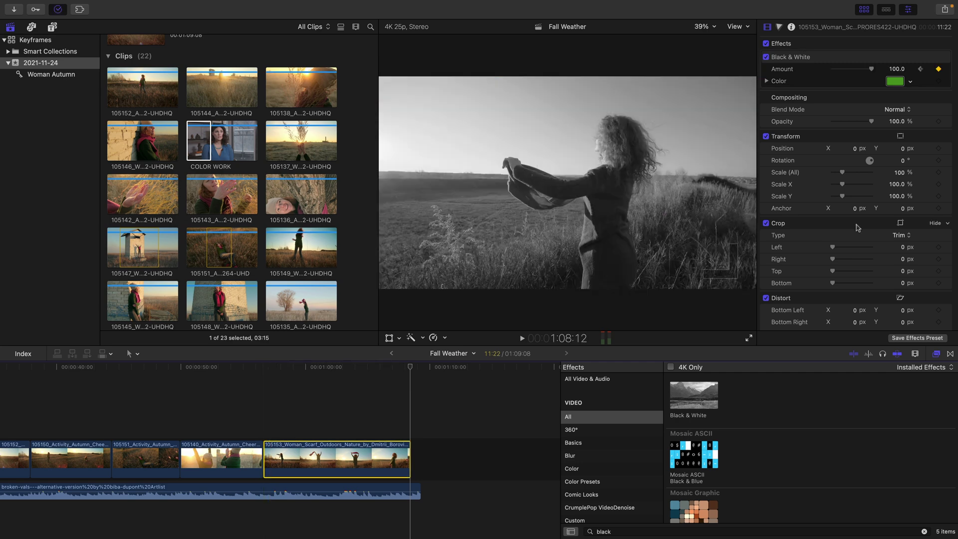
left_click(937, 354)
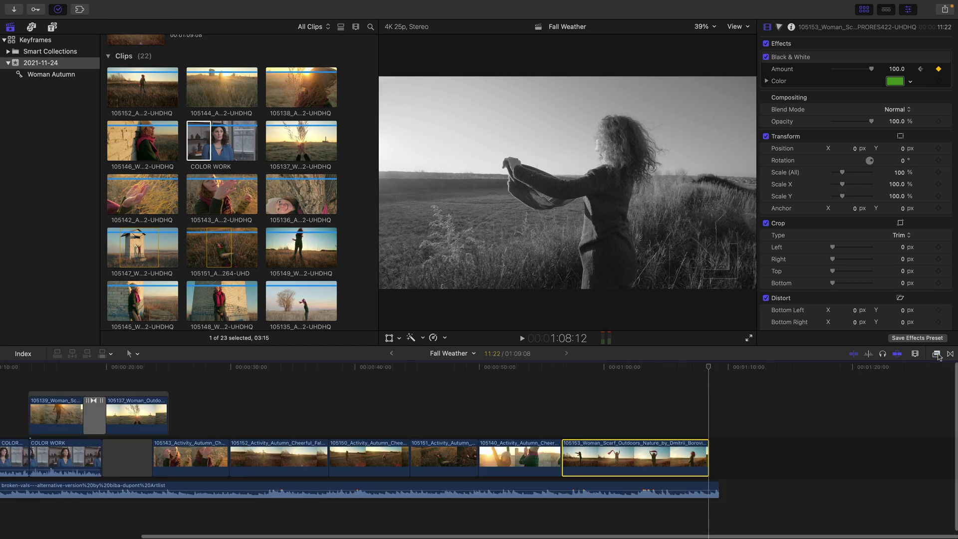
scroll(193, 381, "left", 5)
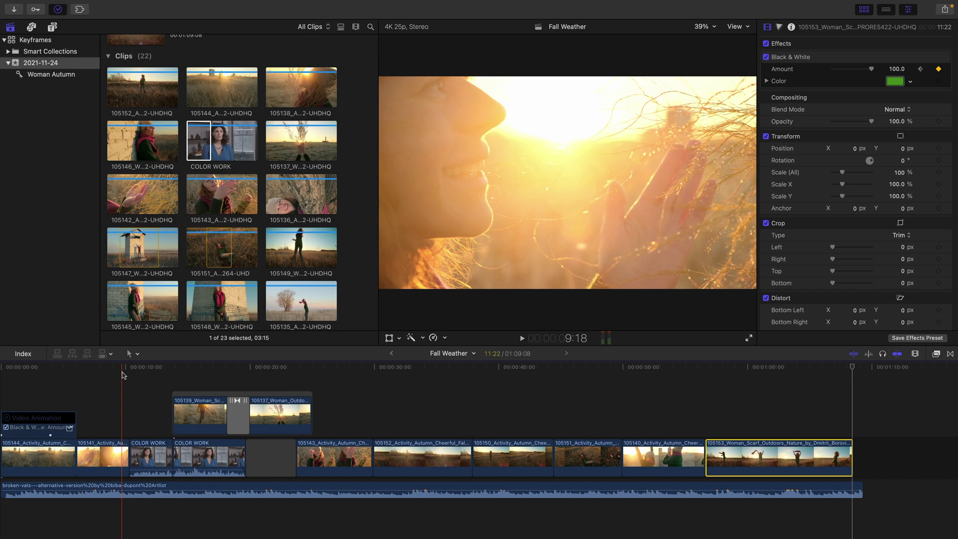
scroll(123, 375, "right", 1)
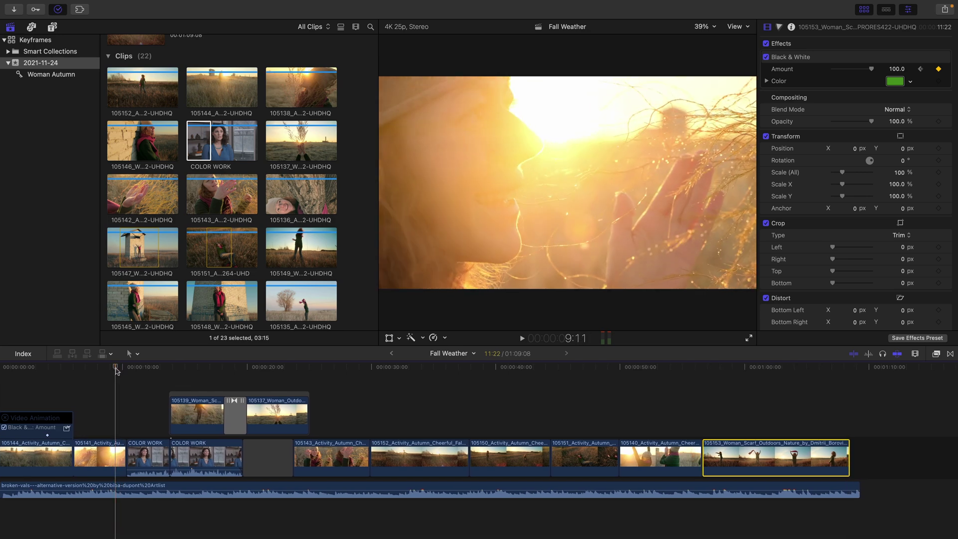
key("space")
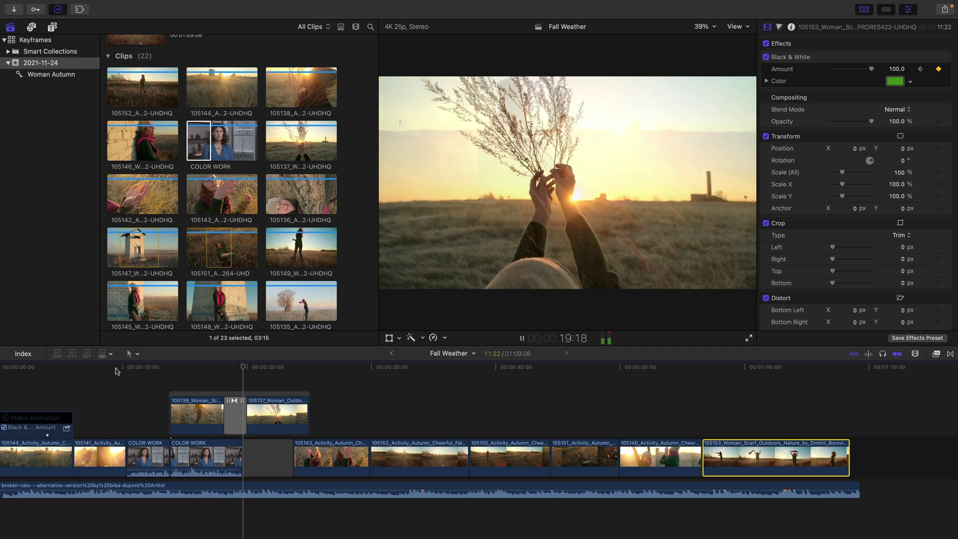
key("space")
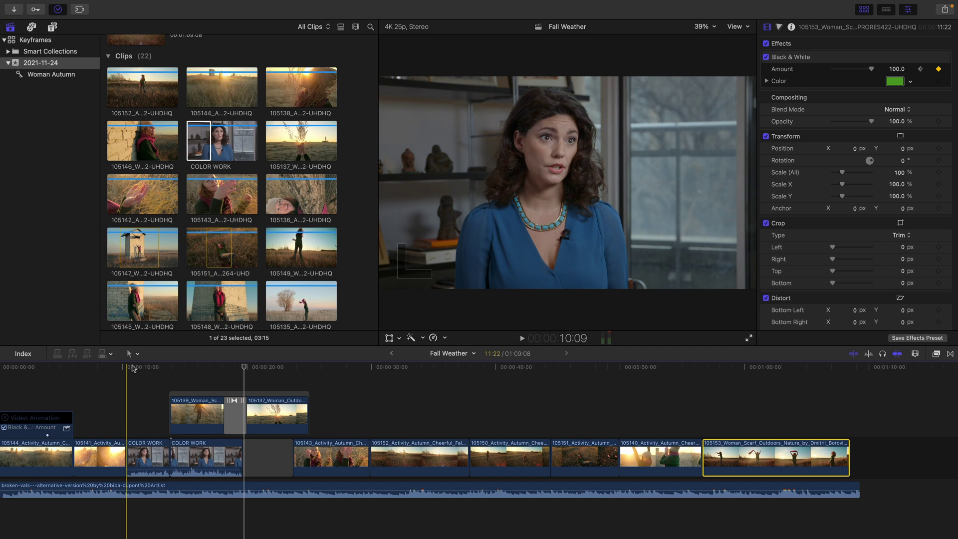
With Range Selection, mark the music under the interview and drag its volume down to -20 dB
left_click(132, 354)
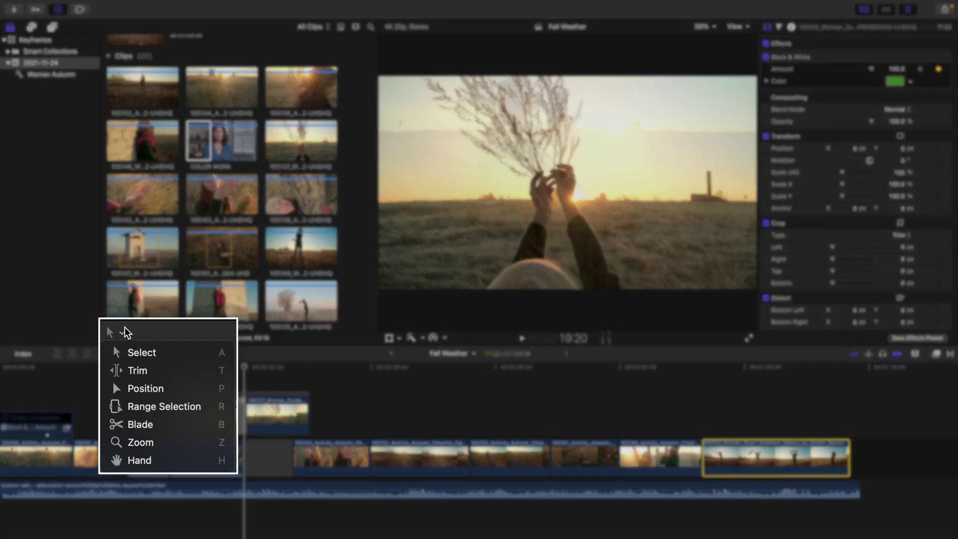
left_click(170, 412)
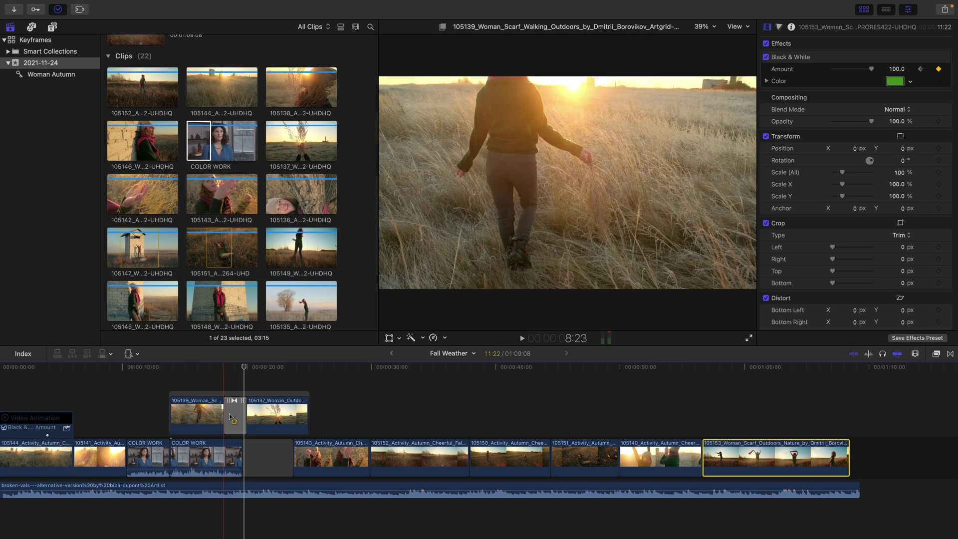
left_click(121, 486)
mouse_move(121, 489)
left_mouse_down()
mouse_move(268, 488)
mouse_move(252, 487)
left_mouse_up()
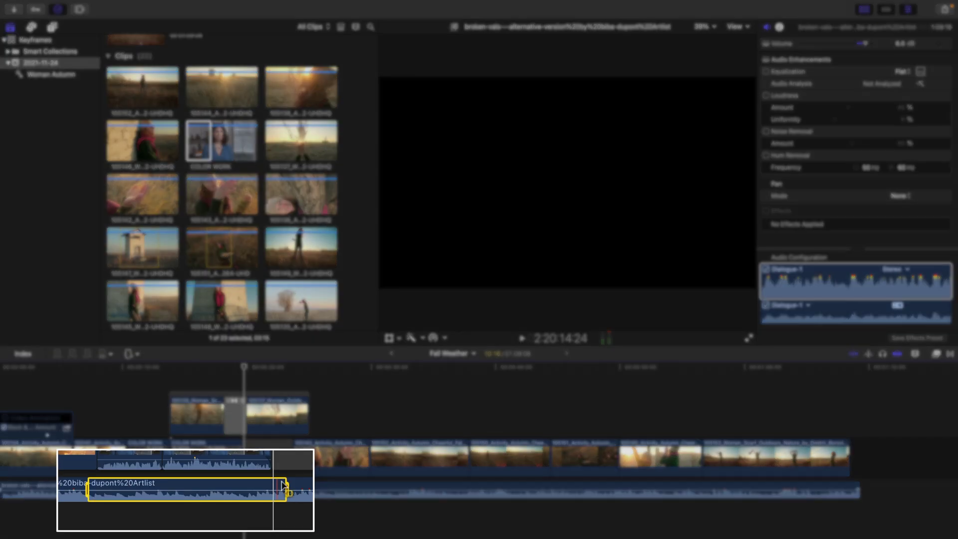
left_click_drag(198, 489, 198, 488)
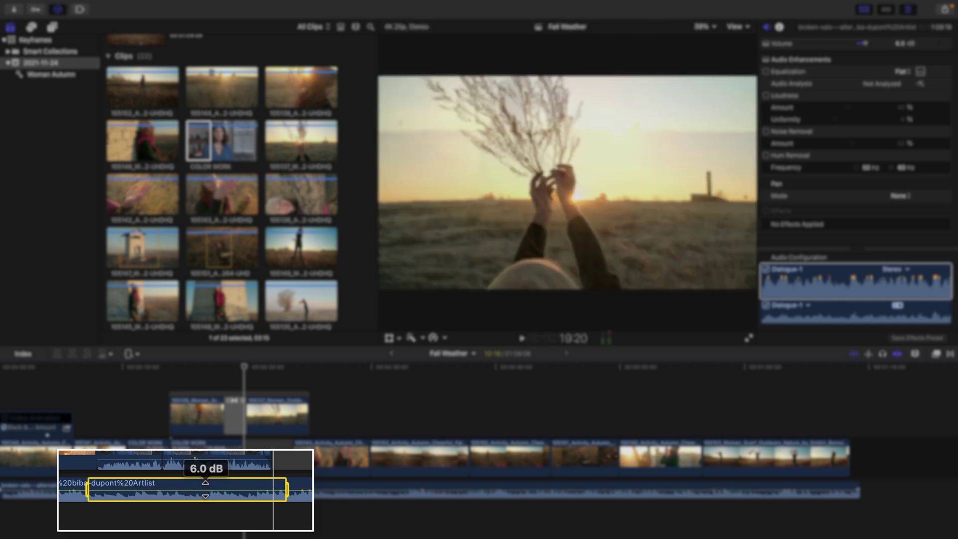
left_click_drag(204, 491, 204, 498)
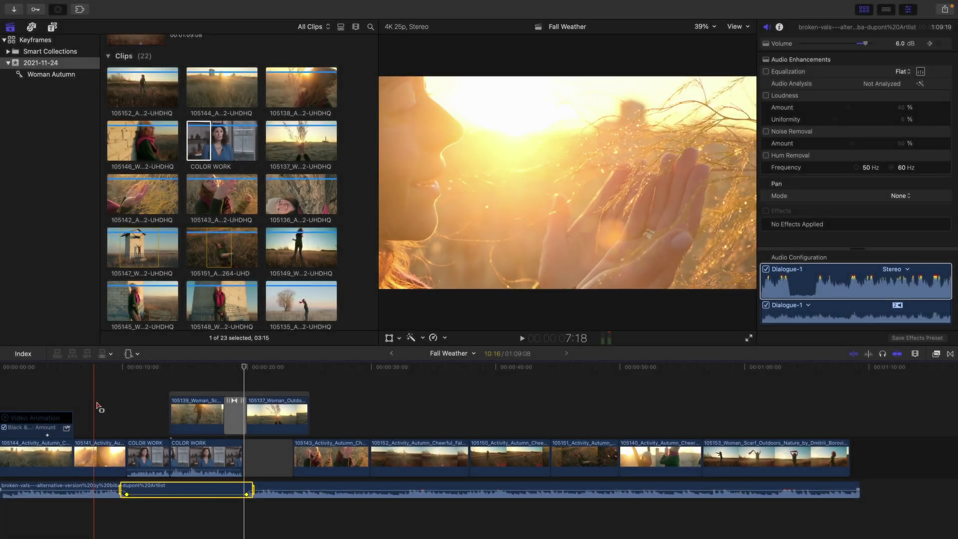
Play from just before the interview to hear the ducked music
left_click(111, 402)
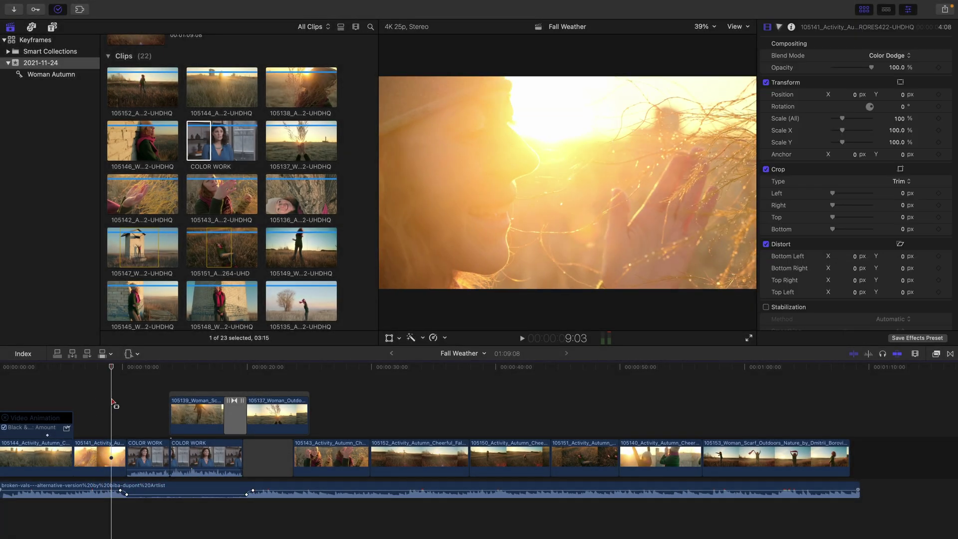
key("space")
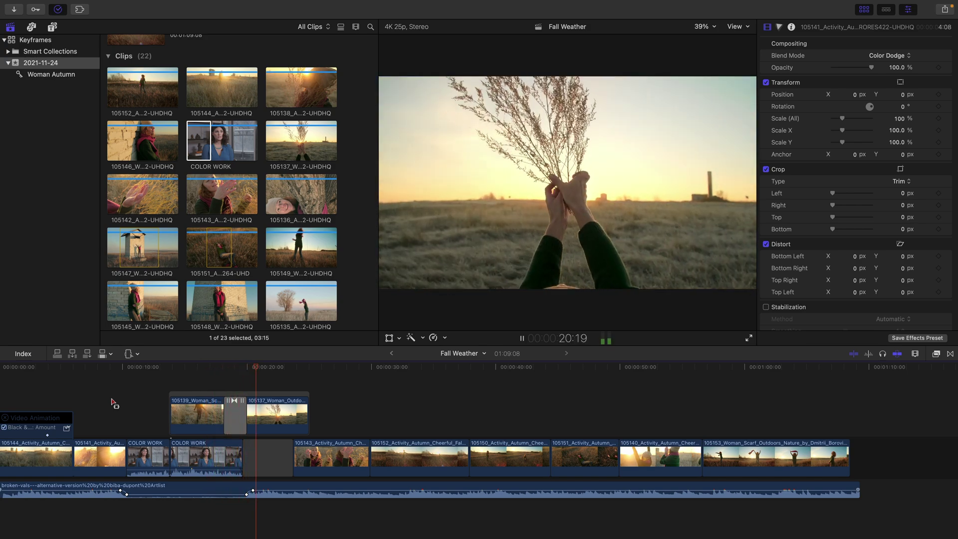
key("space")
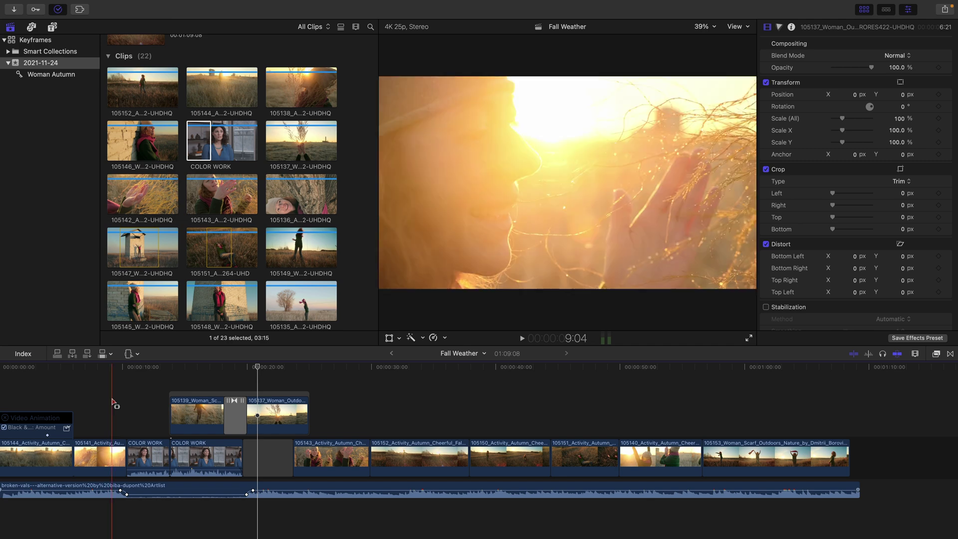
Drag the music's closing volume keyframe slightly later so full level returns later
left_click(194, 494)
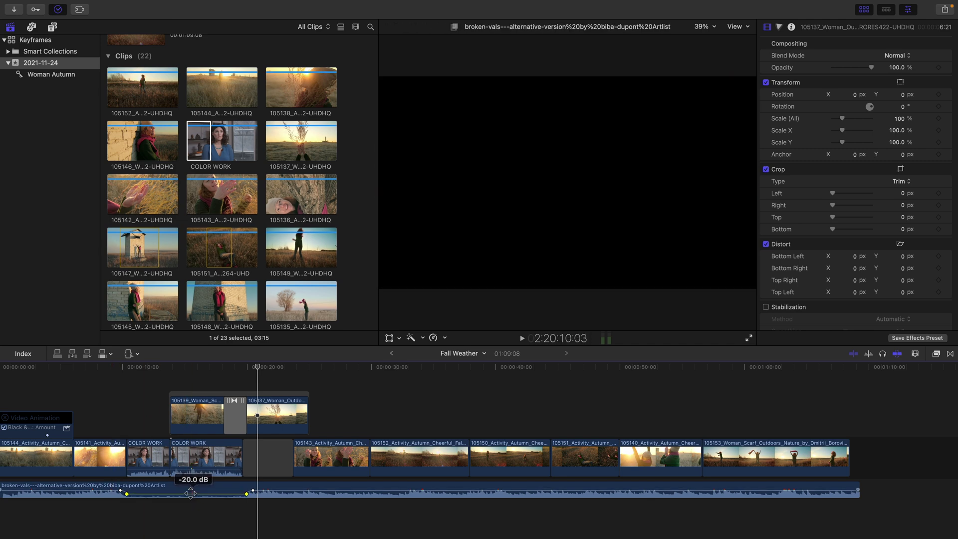
left_click(253, 491)
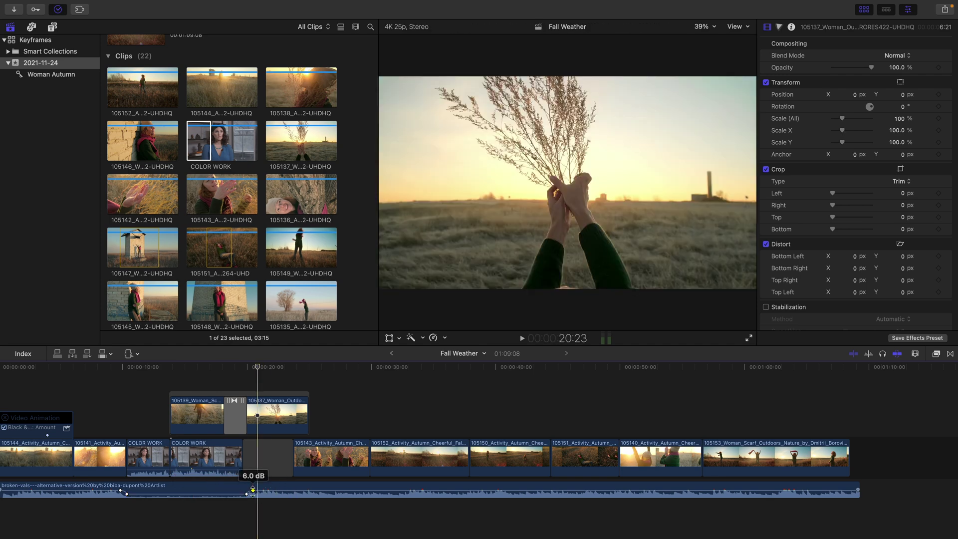
mouse_move(253, 491)
left_mouse_down()
mouse_move(269, 490)
mouse_move(257, 490)
left_mouse_up()
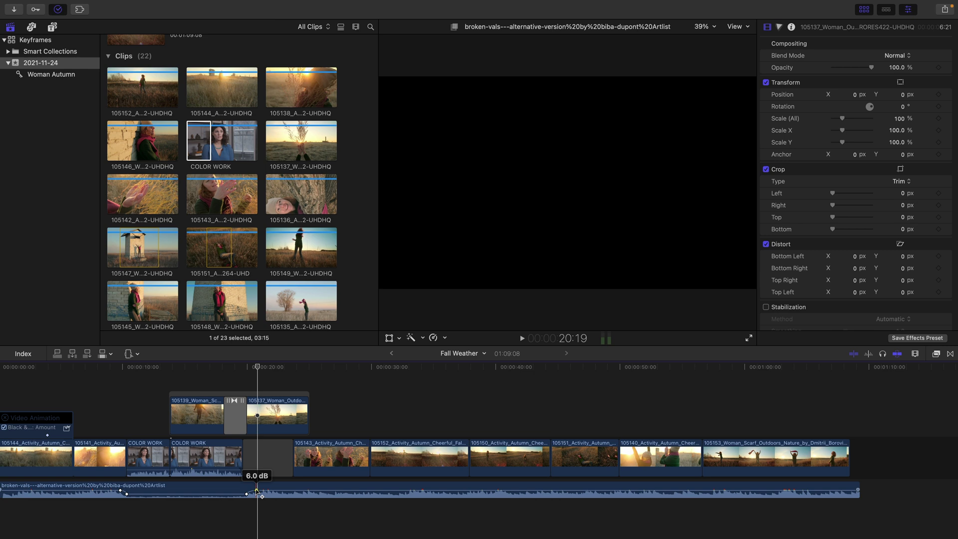
Move into the first clip's fade and view Black & White, with Amount reading 35.17
scroll(283, 379, "left", 2)
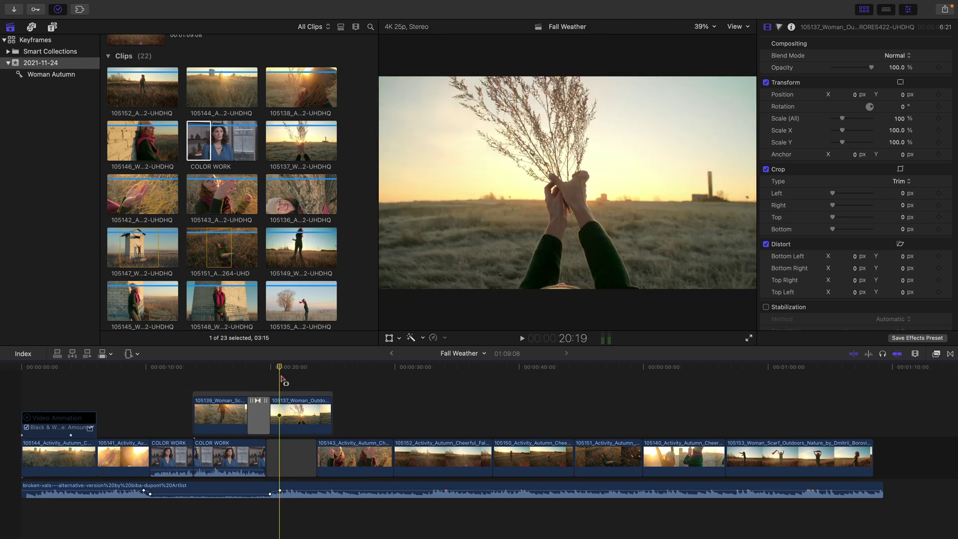
left_click(55, 378)
left_click(57, 466)
mouse_move(949, 63)
mouse_move(939, 84)
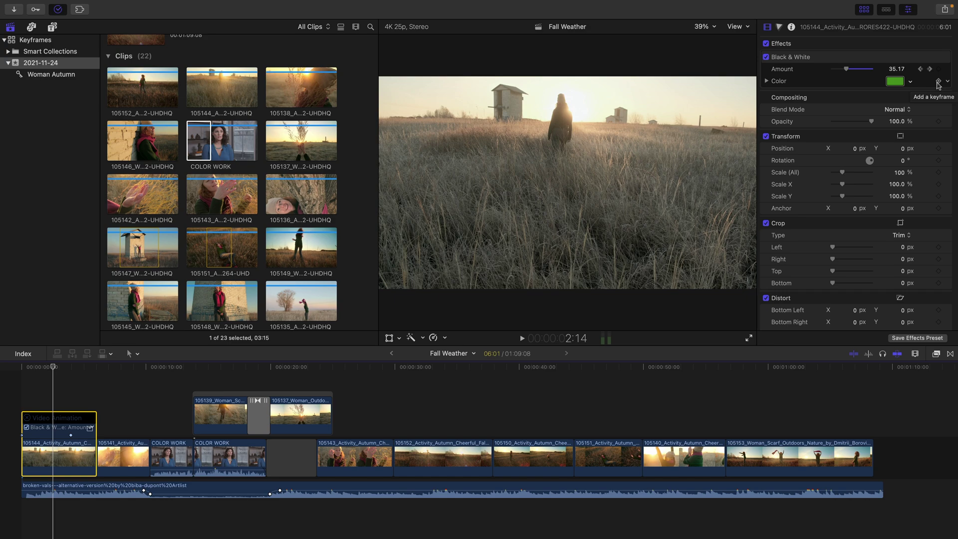
Shift the first clip's 0 Black & White Amount keyframe earlier to 3:15, restoring full colour by about 3:18
right_click(56, 461)
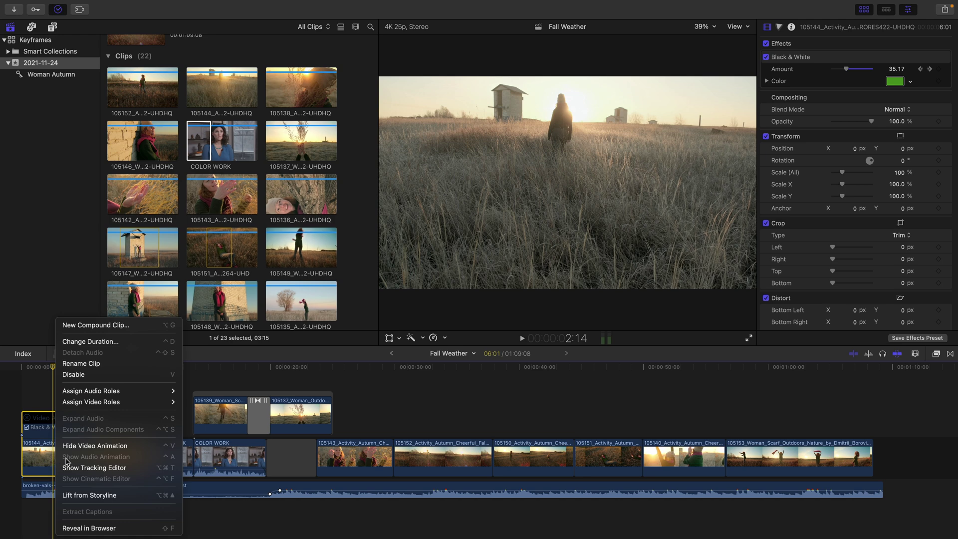
key("Escape")
left_click(57, 432)
left_click(176, 6)
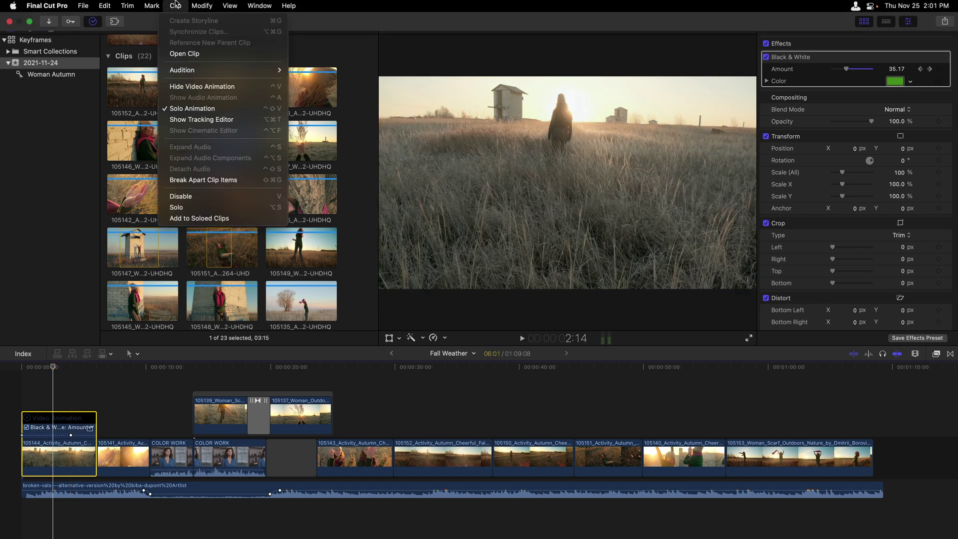
key("Escape")
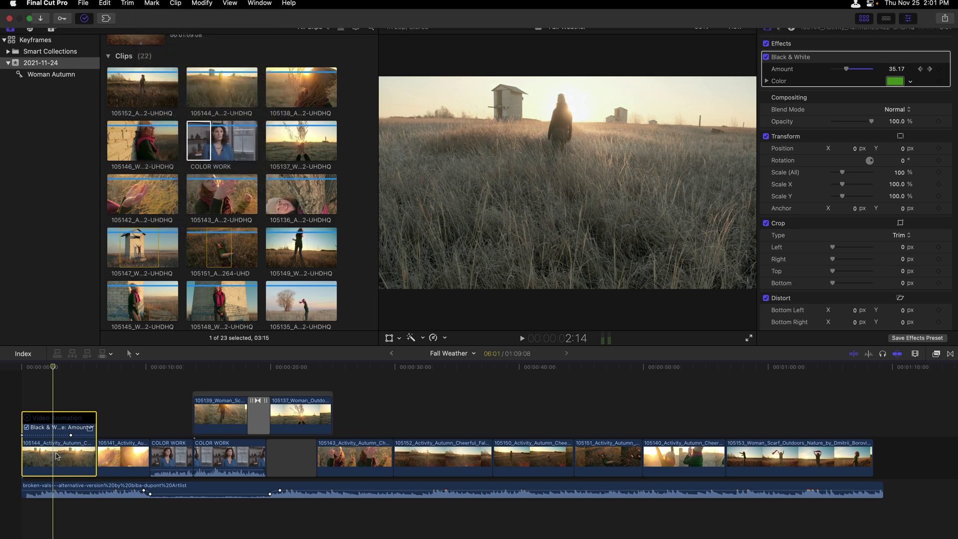
left_click_drag(70, 435, 68, 435)
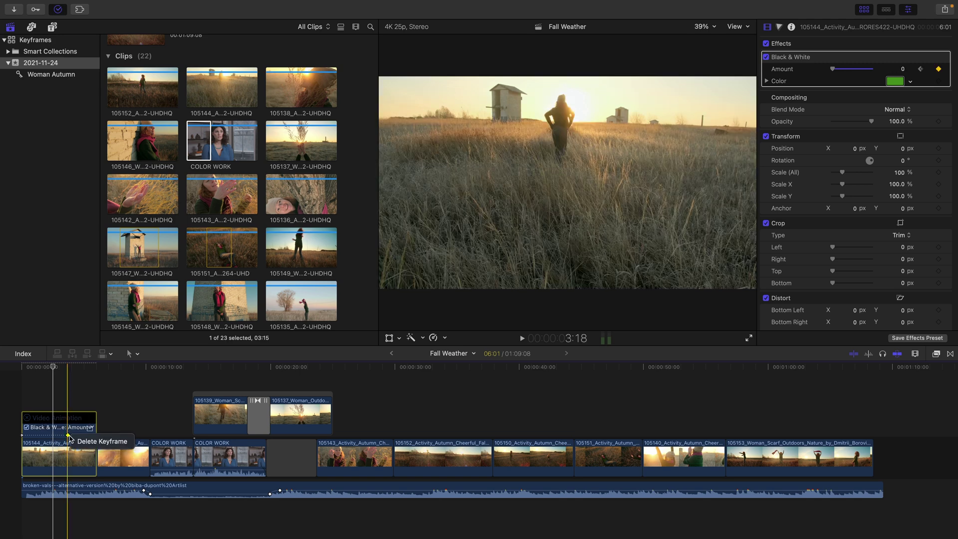